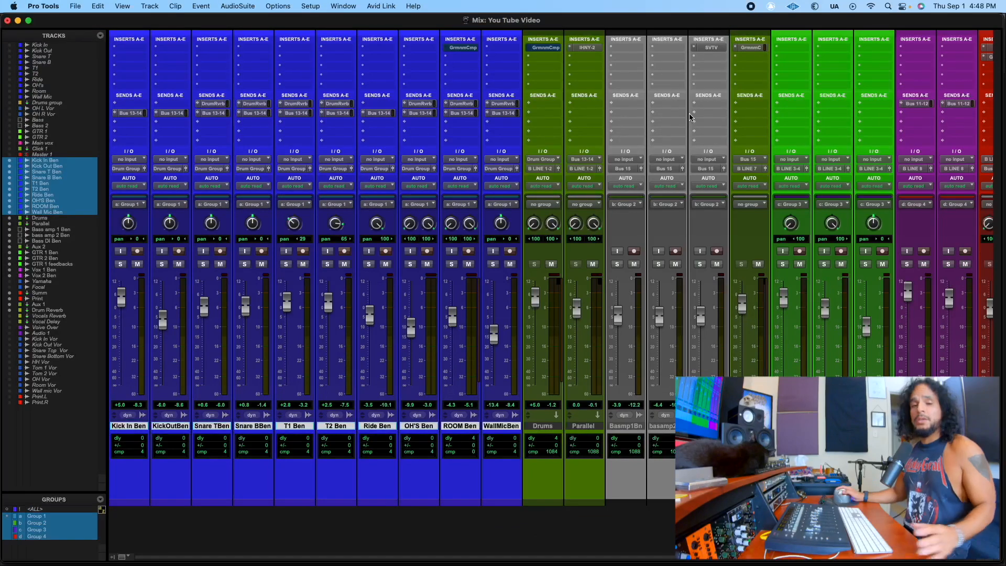
Step: Open IHNY-2 on the Parallel track, try its control point at 100% wet and 100% amount, and return it to the centre
click(587, 48)
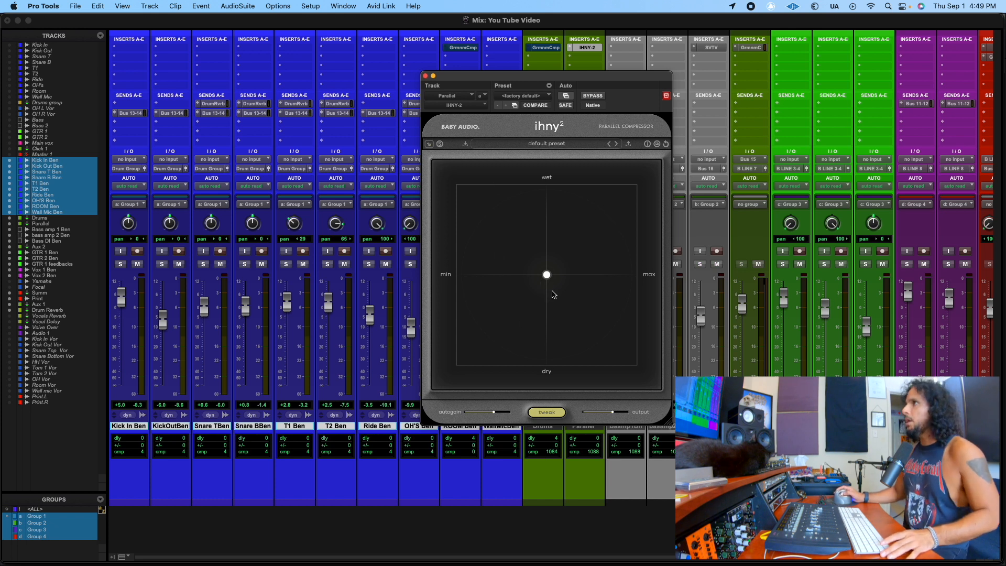
mouse_move(547, 277)
mouse_down()
mouse_move(551, 186)
mouse_move(549, 385)
mouse_move(571, 184)
mouse_move(547, 186)
mouse_move(554, 293)
mouse_move(550, 284)
mouse_up()
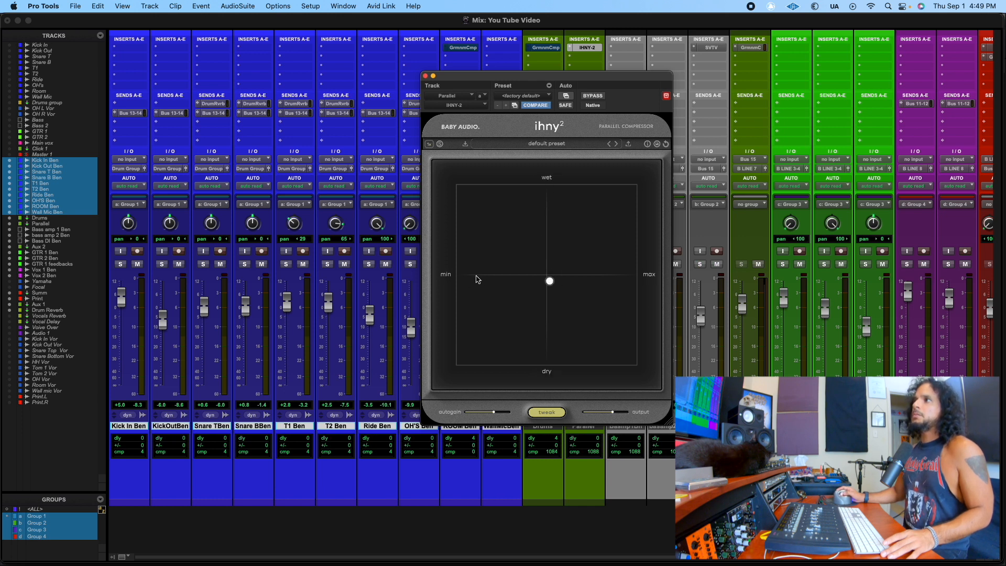
drag(554, 286, 632, 190)
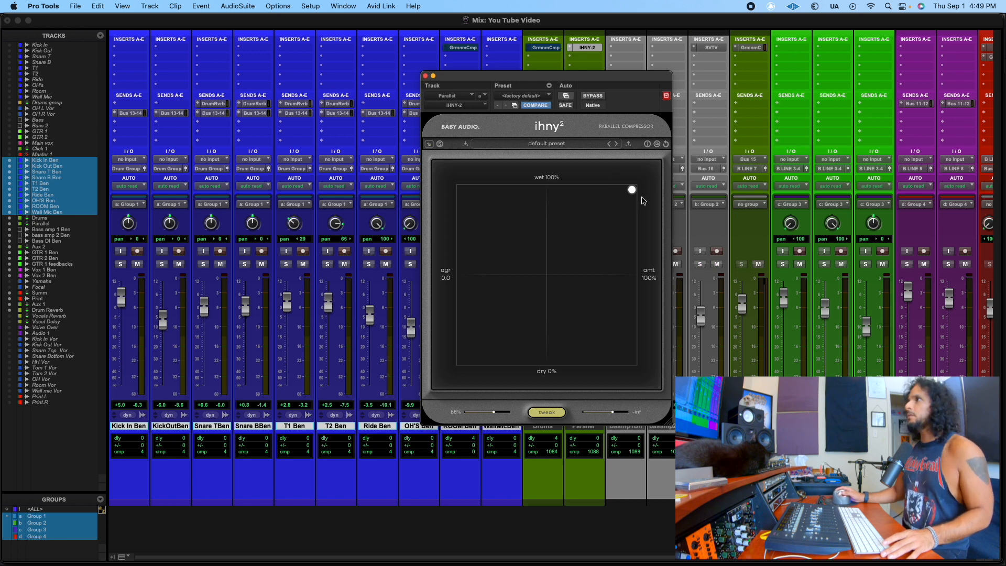
double_click(547, 275)
drag(547, 196, 547, 277)
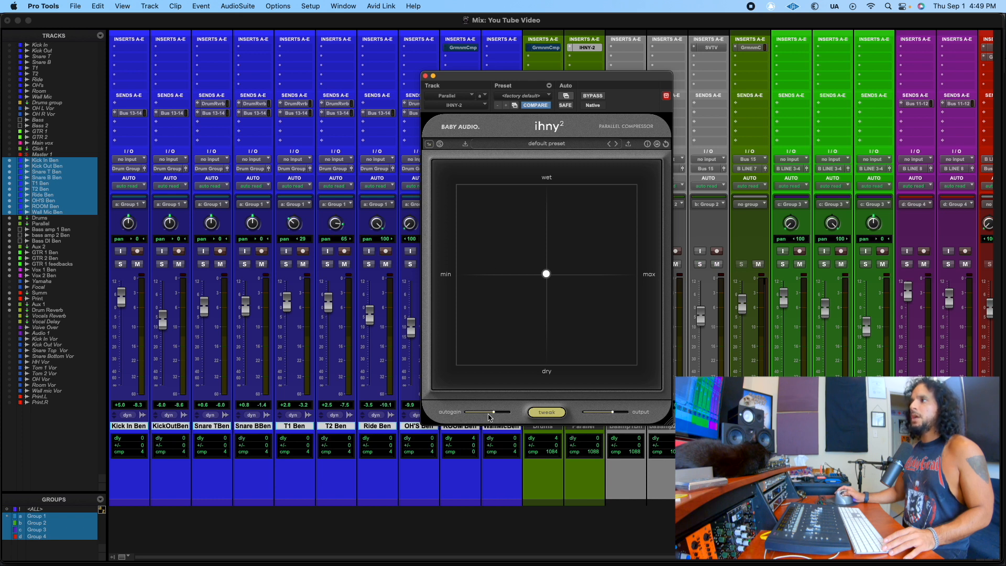
Step: Open the compressor's tweak panel and set the punch to about 33%
click(550, 414)
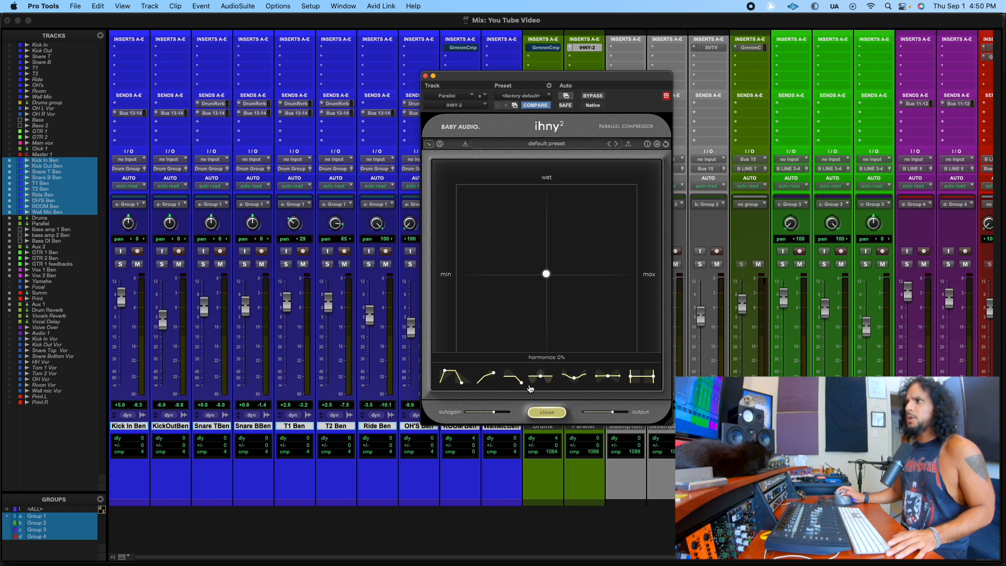
drag(523, 385, 518, 353)
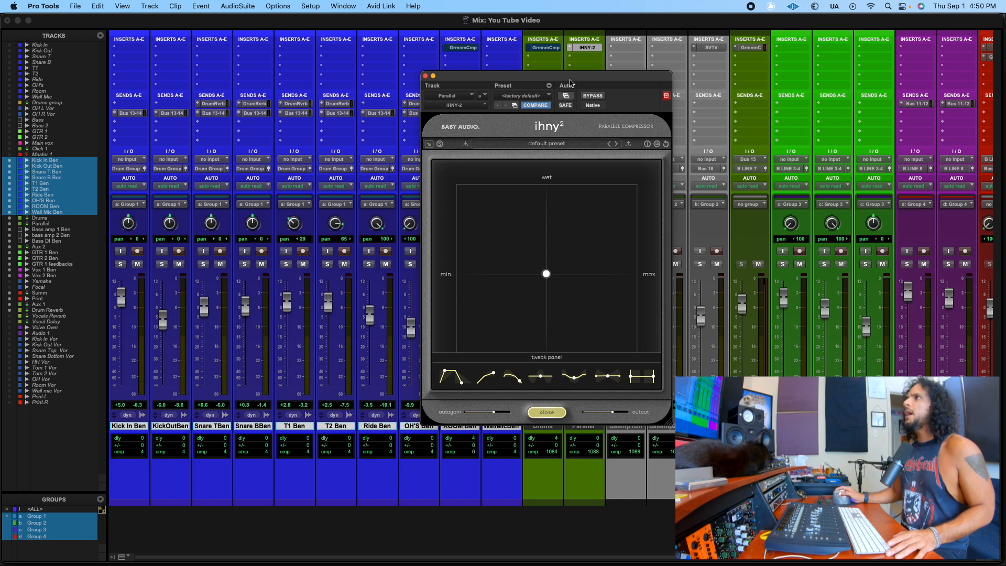
Step: Enlarge the compressor window to 1x scale and move it clear of the Drums and Parallel channels
drag(575, 76, 535, 71)
click(628, 417)
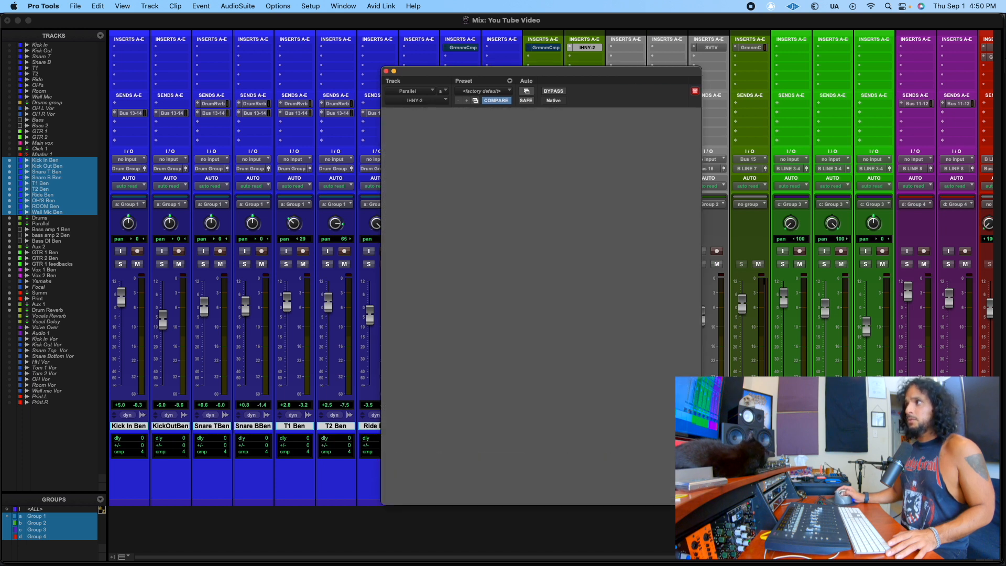
drag(552, 68, 536, 15)
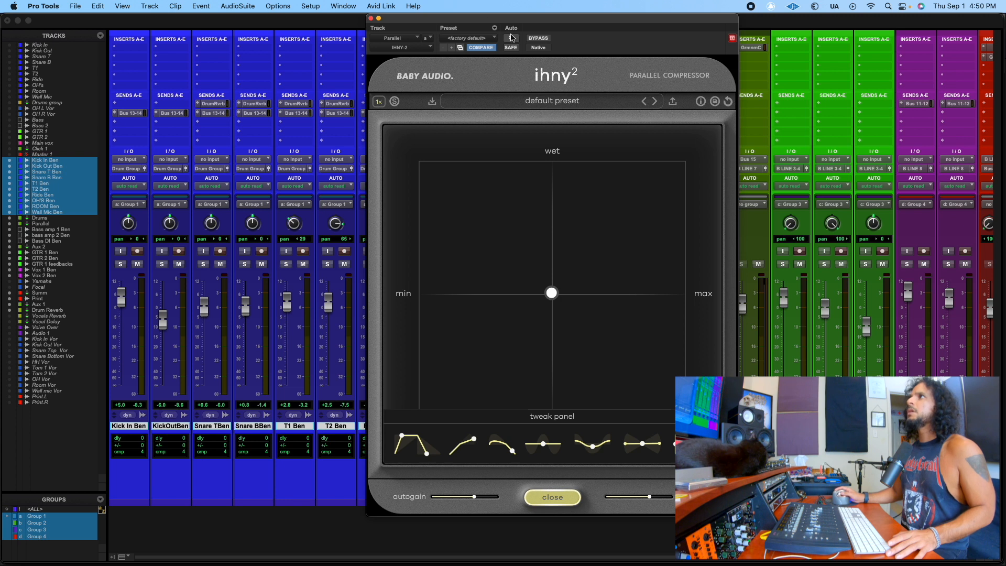
drag(512, 19, 260, 6)
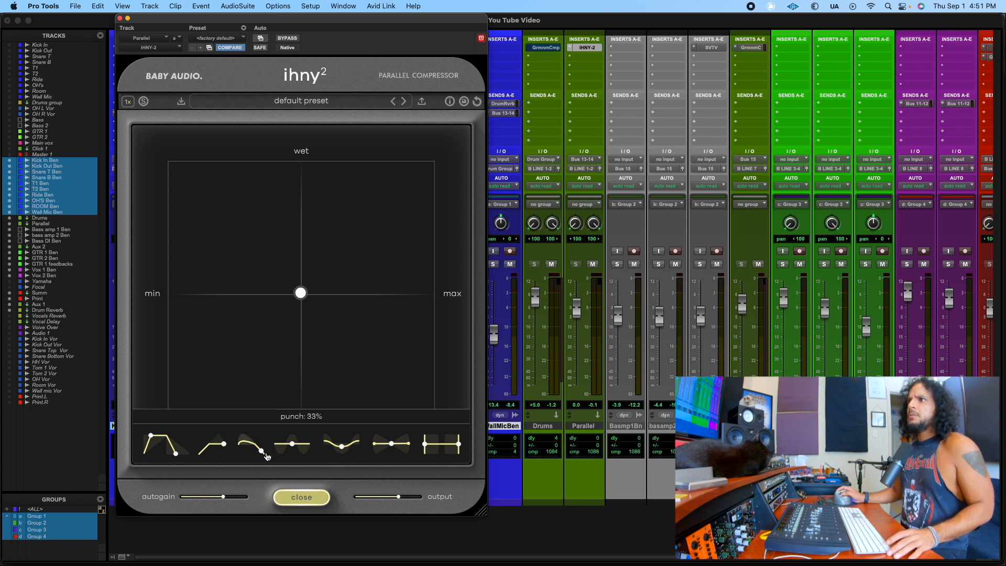
Step: Raise the harmonics in the tweak panel and set the shape to about 72%
drag(294, 447, 303, 440)
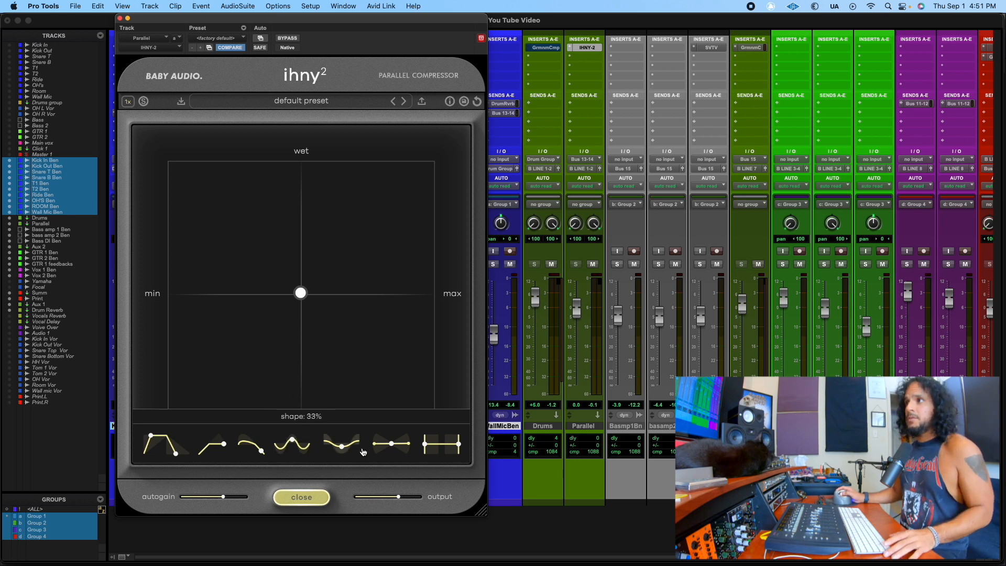
drag(343, 447, 347, 390)
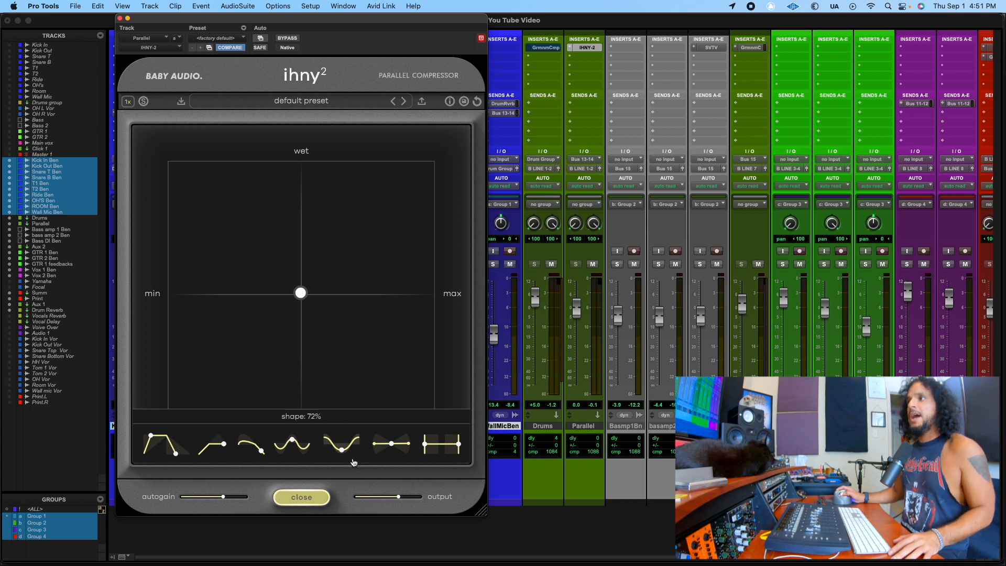
drag(341, 456, 341, 450)
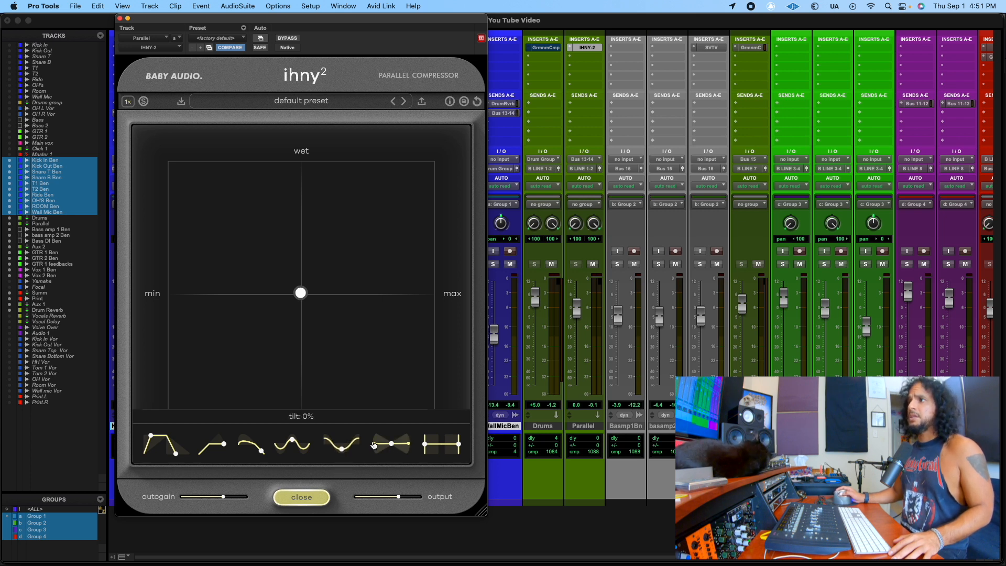
Step: Try the tilt at -74% and -100%, and bring it back close to flat
drag(376, 447, 372, 501)
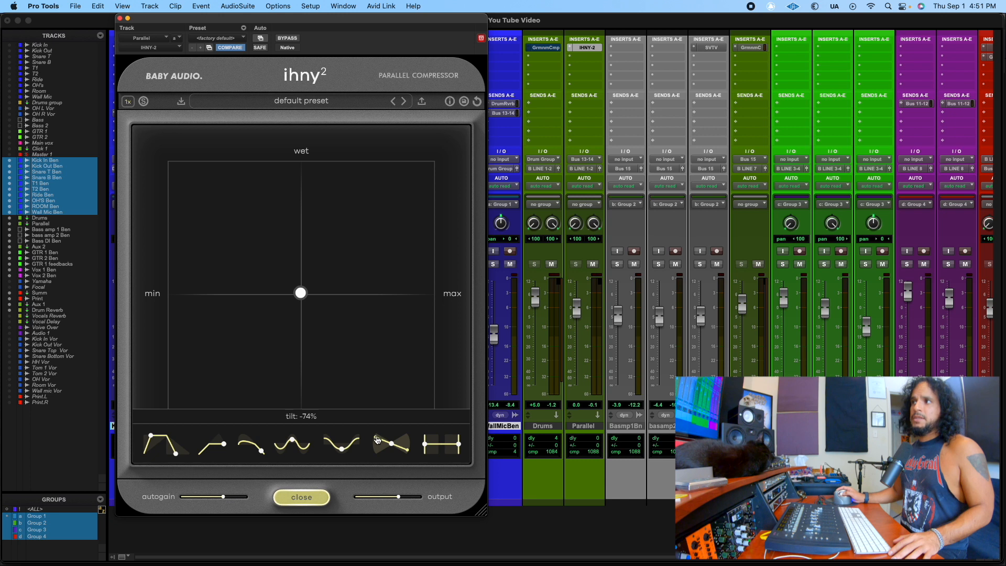
drag(377, 439, 373, 474)
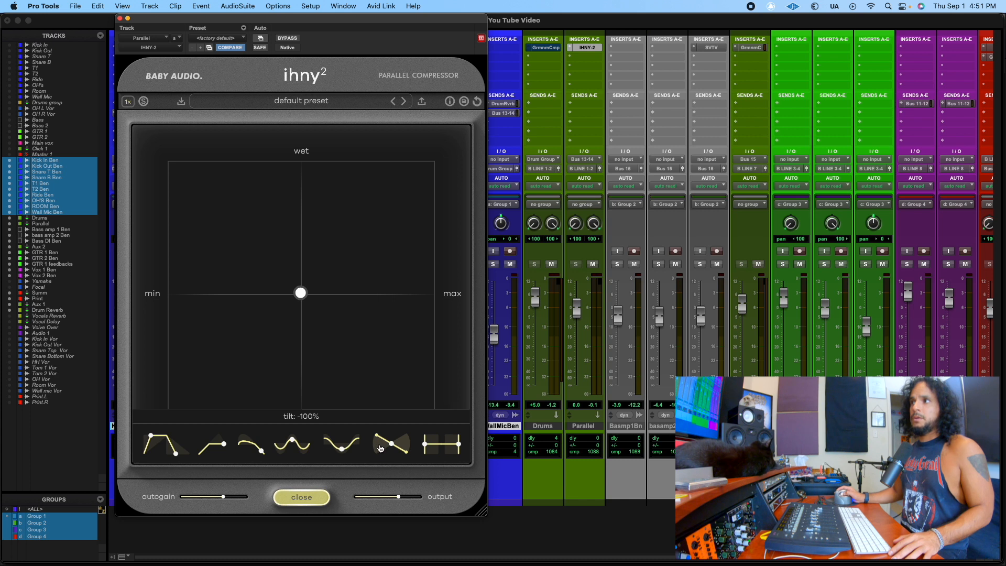
drag(399, 452, 404, 389)
Step: Adjust the low and high preserve limits, trying the high one at 6.4 kHz and 4.7 kHz, and close the tweak panel
mouse_move(427, 449)
mouse_down()
mouse_move(466, 448)
mouse_move(431, 448)
mouse_up()
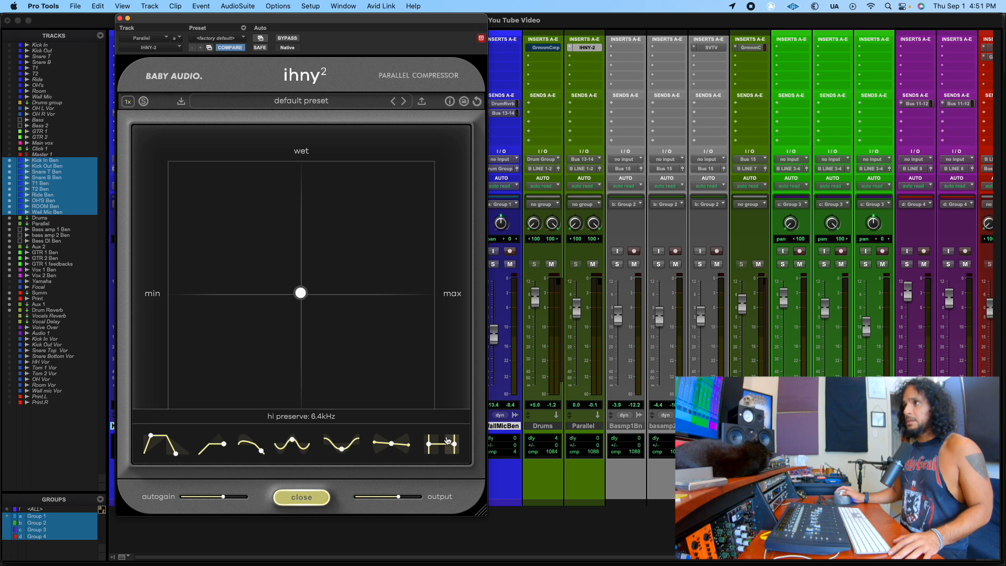
drag(430, 446, 445, 447)
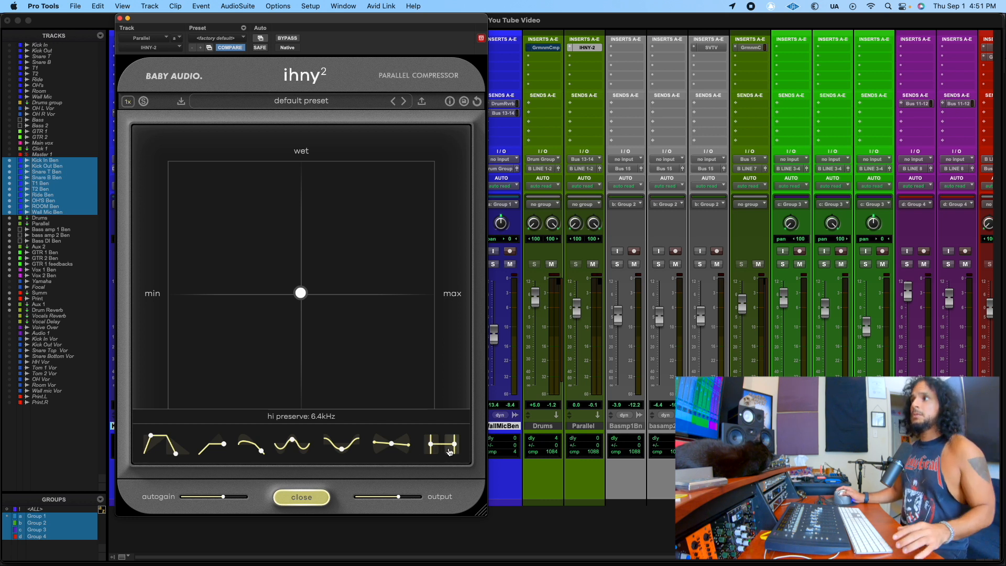
drag(458, 445, 449, 446)
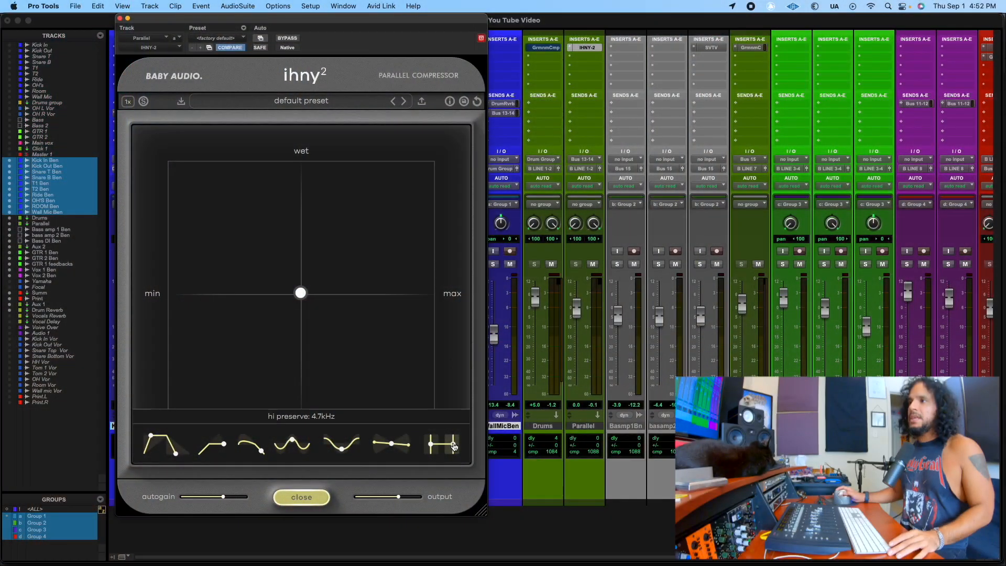
drag(456, 447, 450, 448)
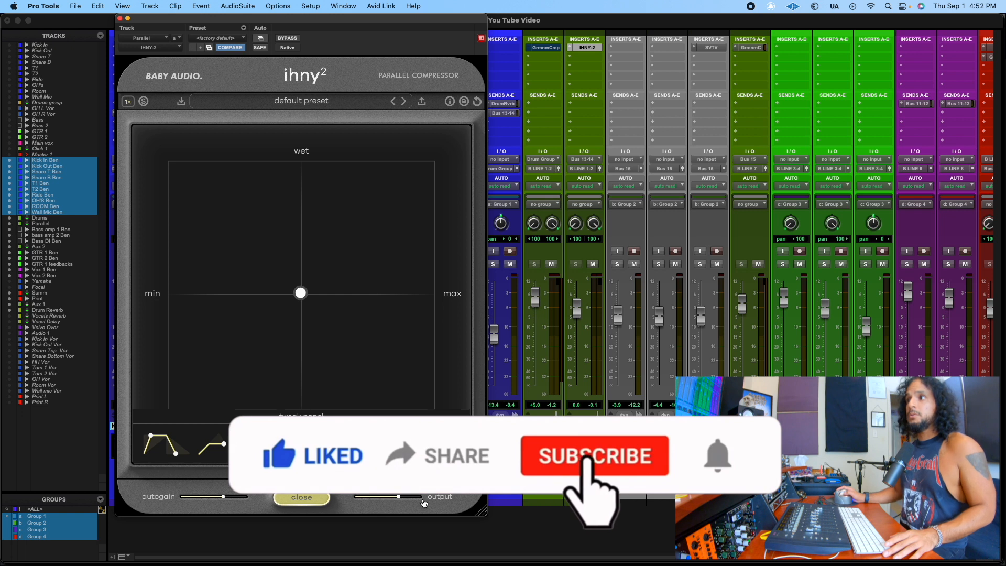
click(297, 501)
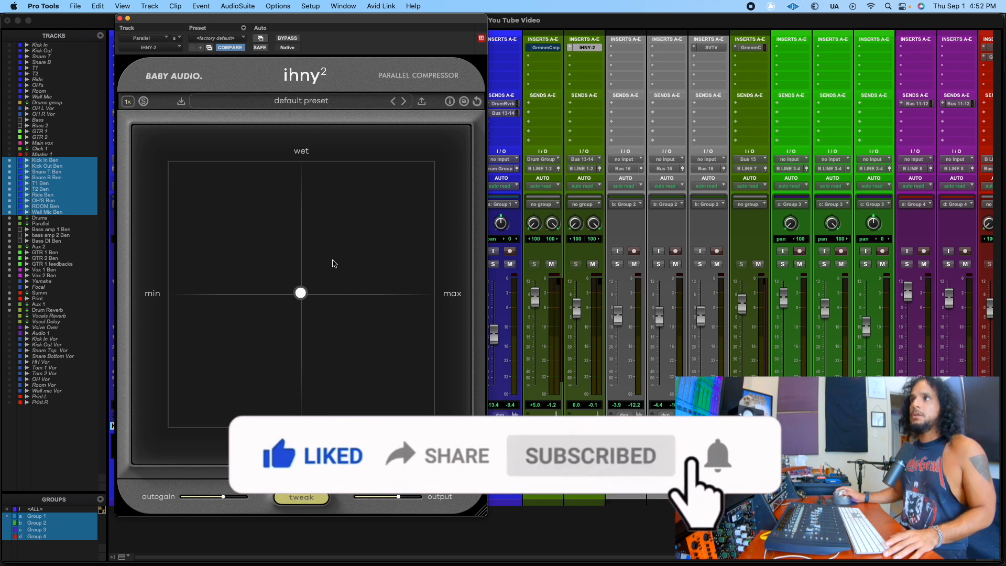
Step: Solo the grouped drum tracks from the Kick In Ben channel, keeping the compressor's control point near the centre
mouse_move(301, 293)
mouse_down()
mouse_move(334, 168)
mouse_move(278, 349)
mouse_move(272, 267)
mouse_move(332, 278)
mouse_move(360, 263)
mouse_move(337, 327)
mouse_move(183, 278)
mouse_move(396, 230)
mouse_move(301, 299)
mouse_up()
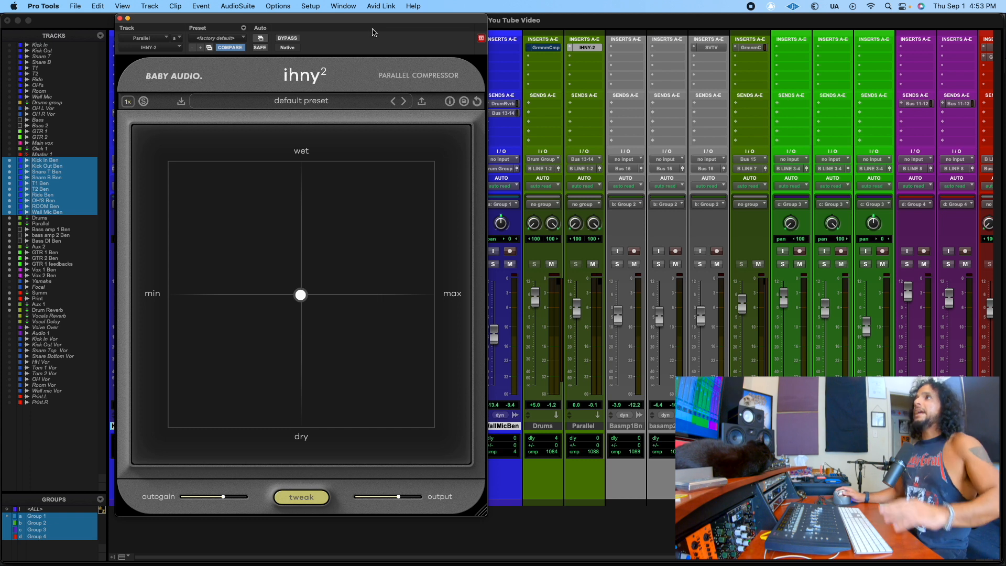
drag(370, 23, 881, 56)
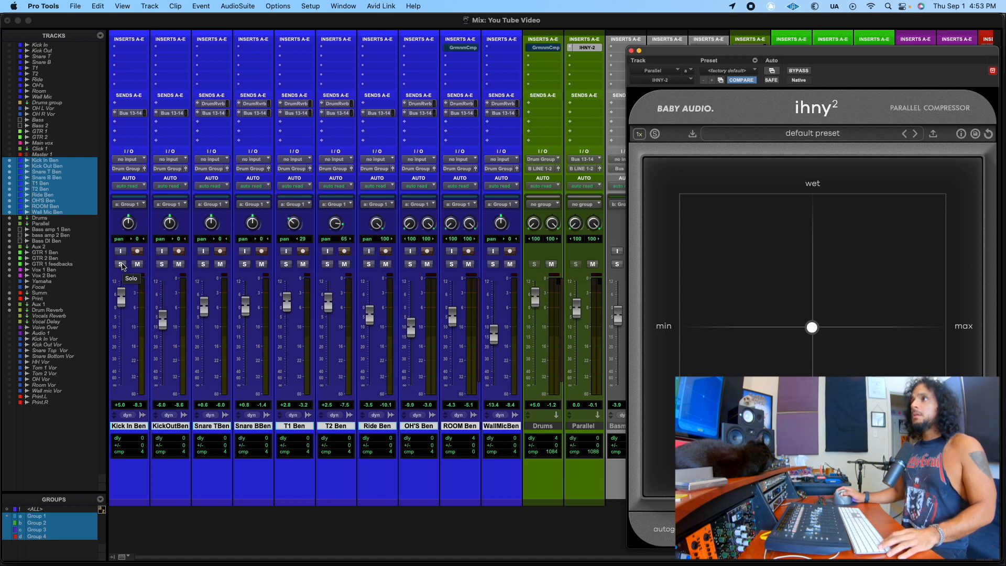
click(121, 265)
drag(914, 52, 396, 20)
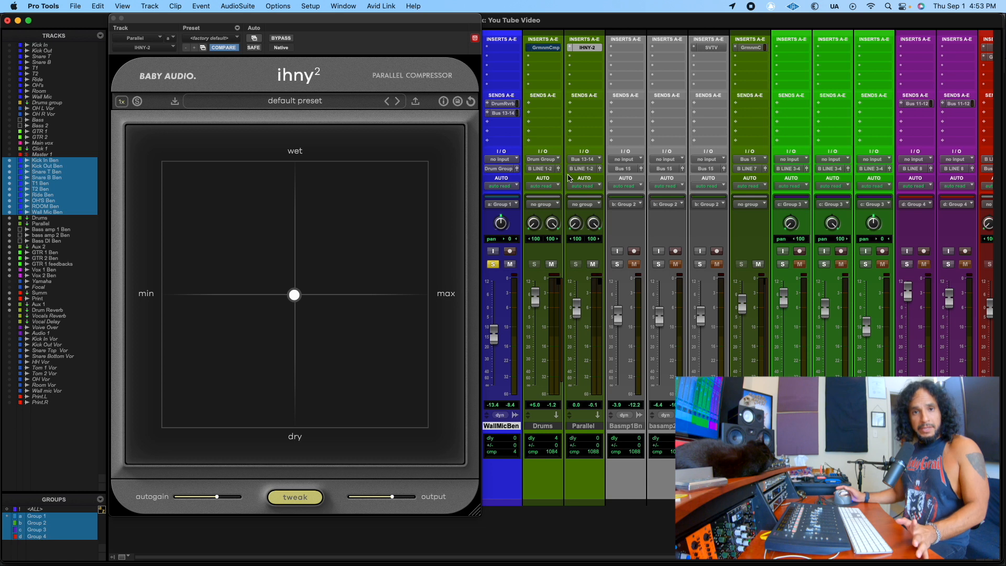
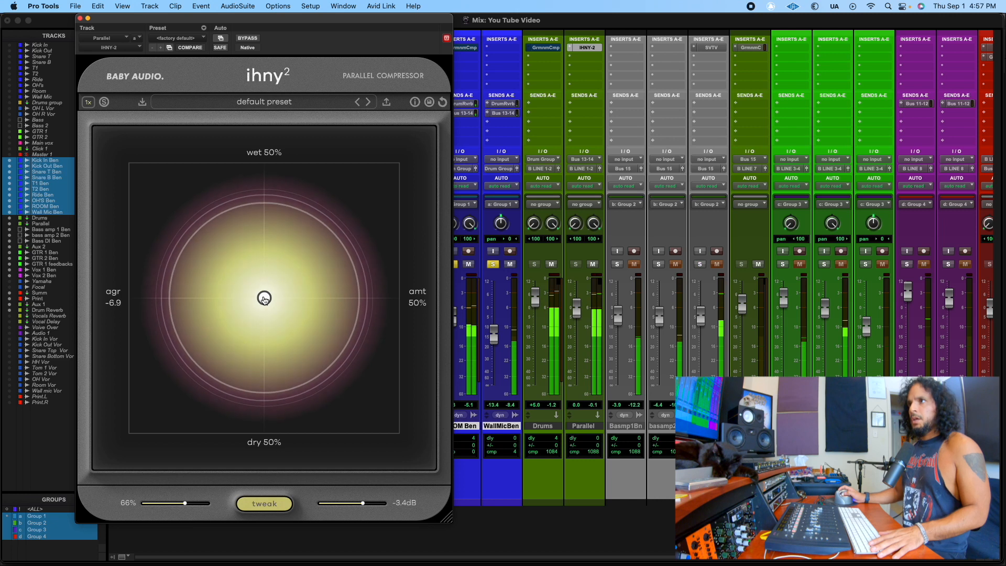
Step: Set the compressor's control point to full wet and maximum amount, checking the tweak panel briefly
drag(264, 298, 393, 168)
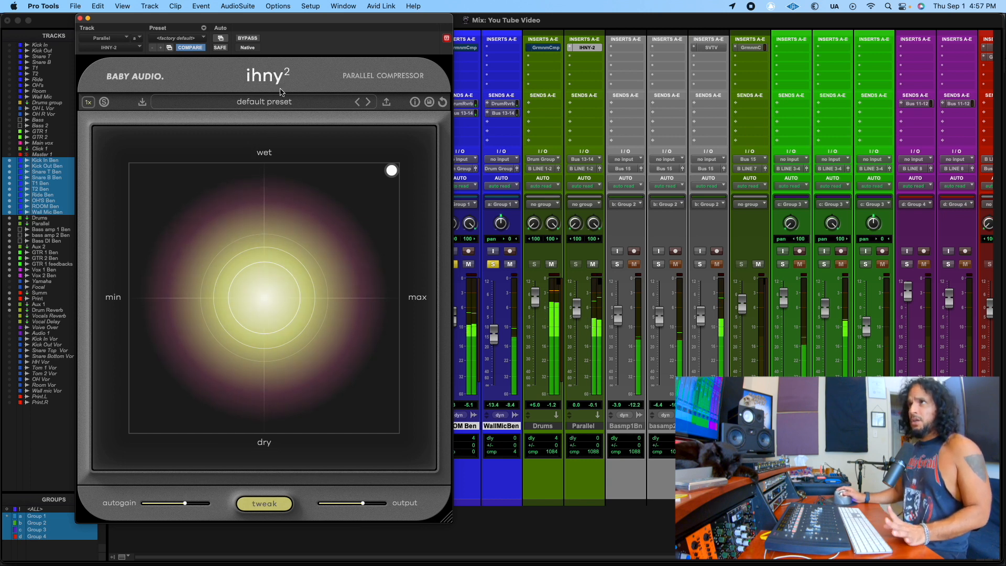
click(282, 504)
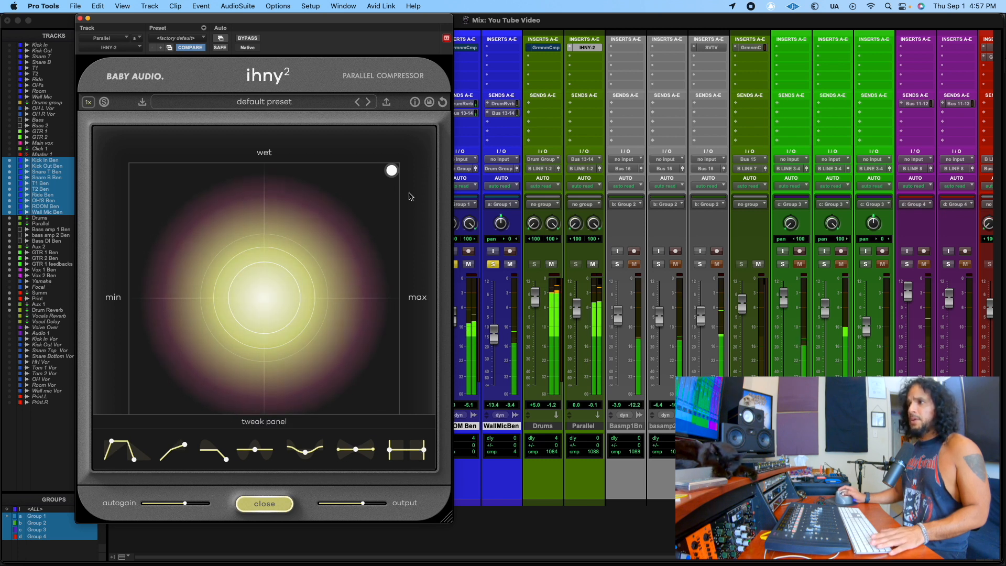
click(277, 507)
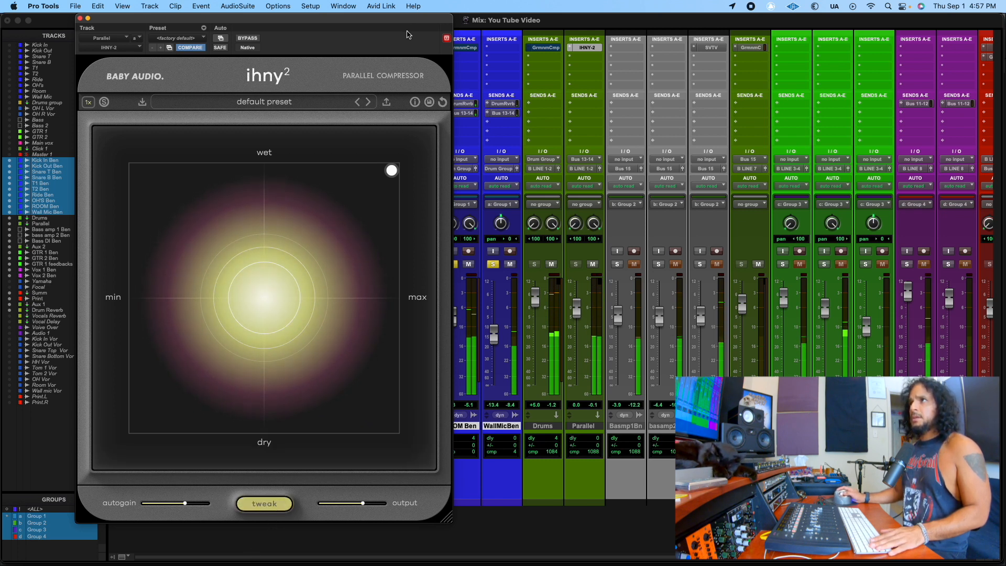
Step: Compare the drums with the compressor bypassed and active twice, leaving it active
click(244, 38)
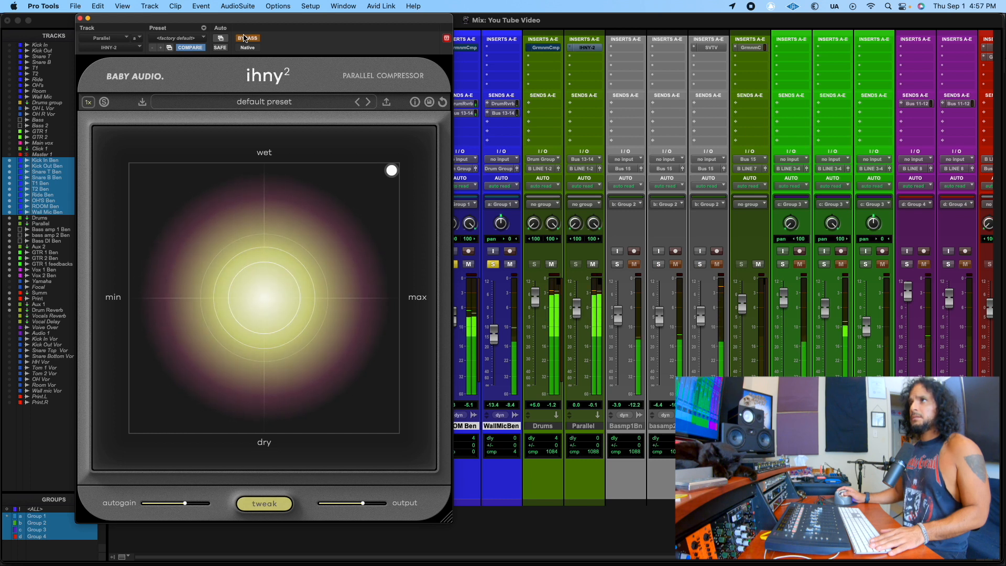
click(244, 38)
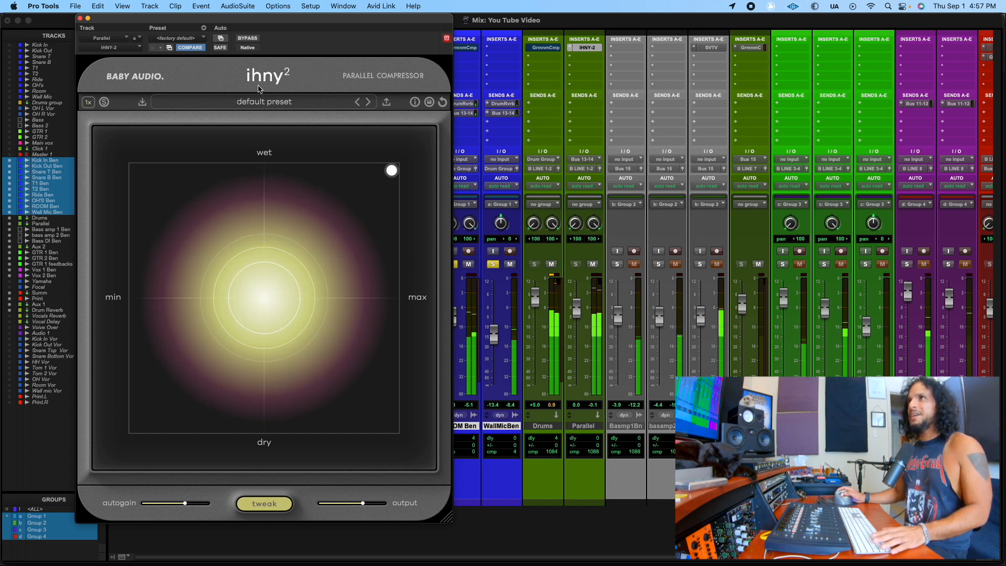
click(247, 38)
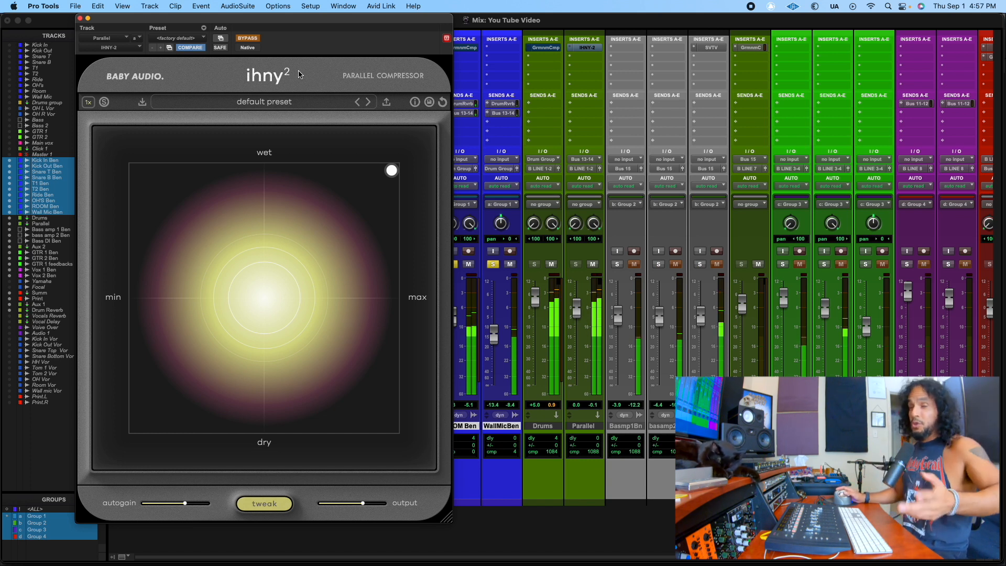
click(248, 39)
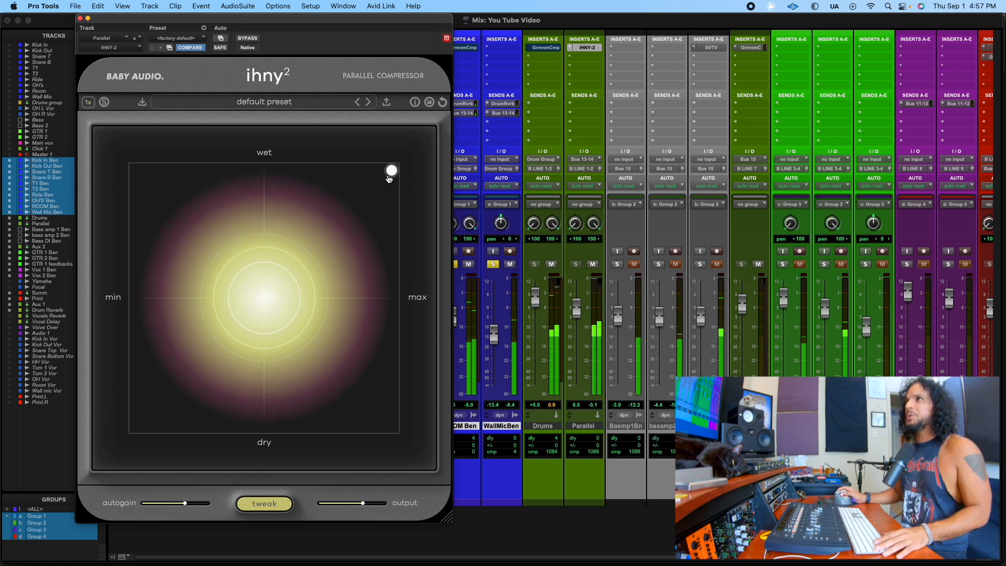
Step: Try the control point at full wet with minimum amount and at 100% dry, returning it to 100% wet and maximum amount
drag(391, 170, 102, 159)
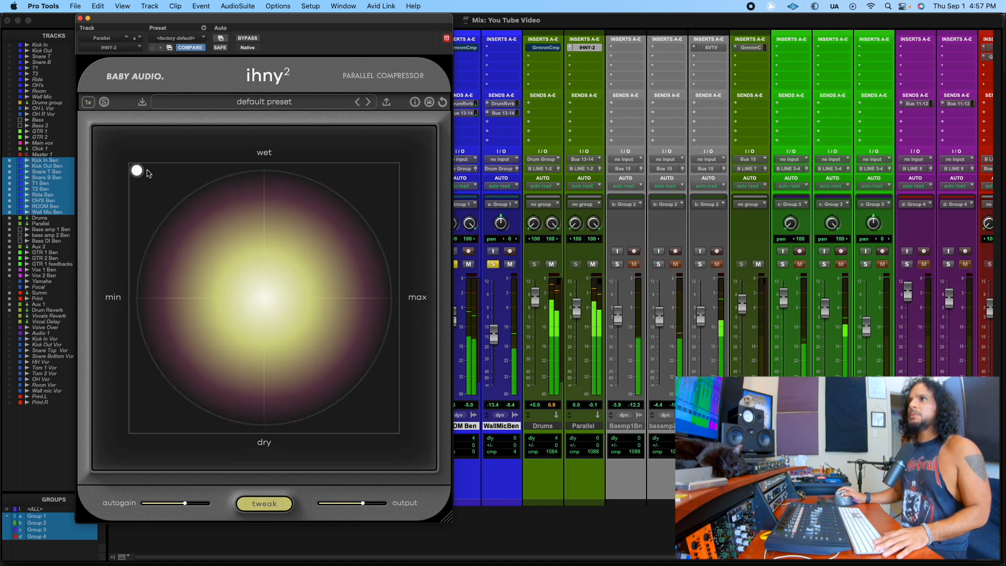
drag(137, 170, 417, 168)
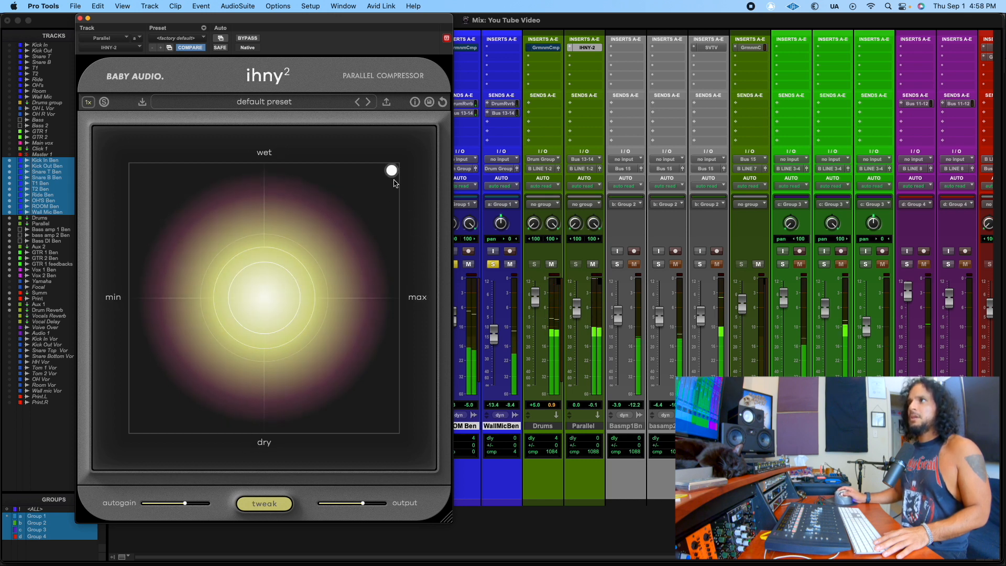
drag(391, 171, 266, 465)
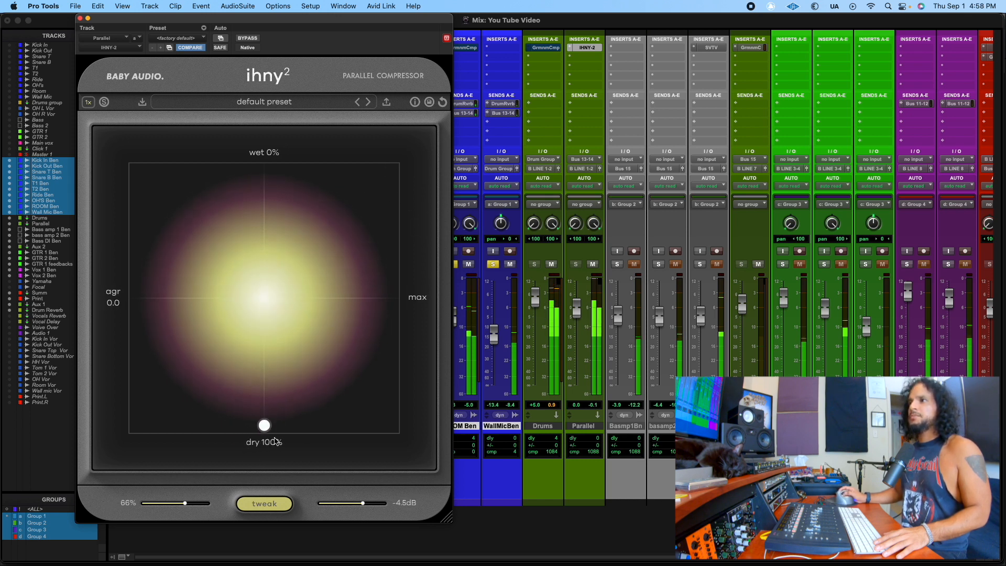
drag(264, 429, 420, 130)
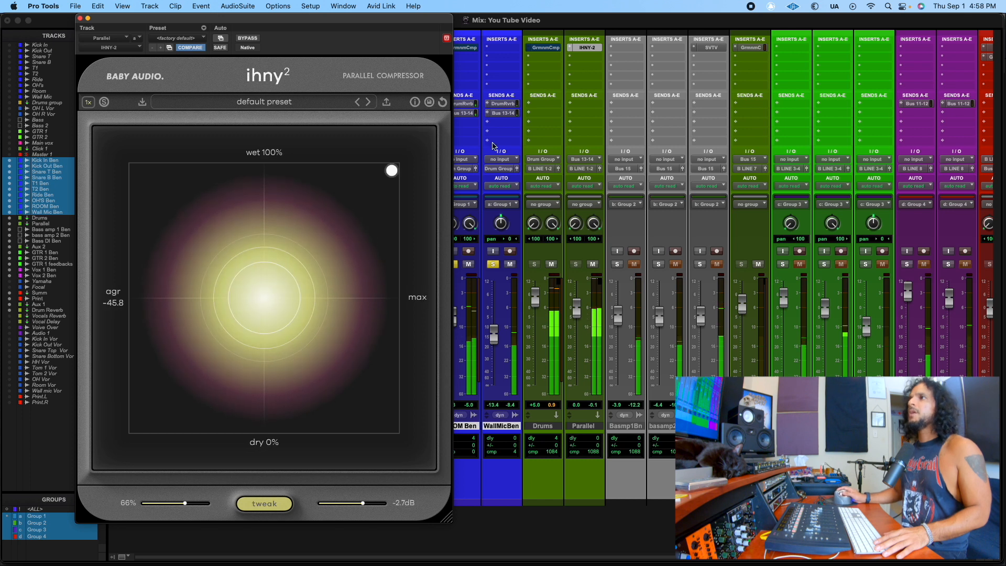
Step: Open the compressor's tweak panel, shorten the attack and release times, and soften the knee curve
click(253, 505)
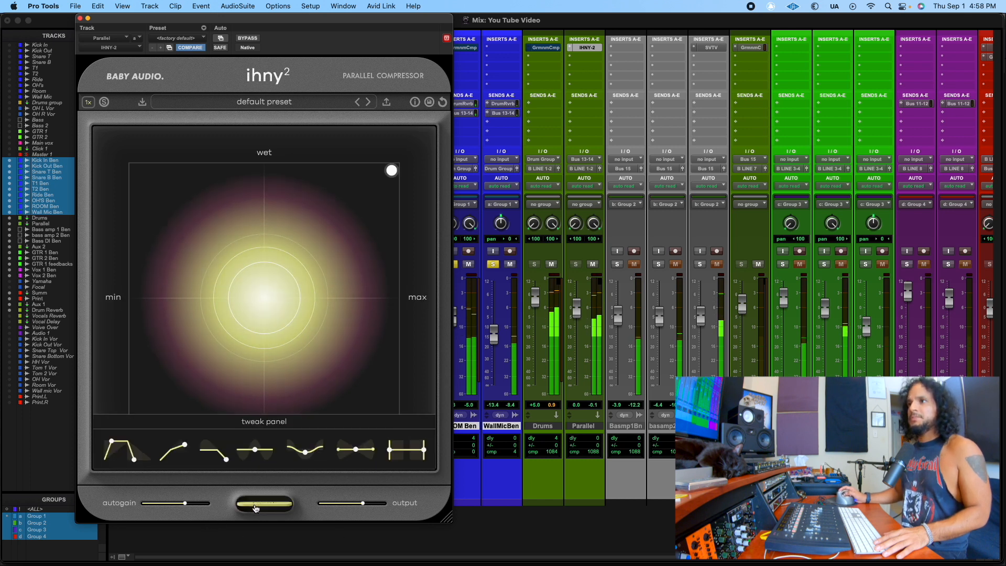
drag(113, 443, 105, 442)
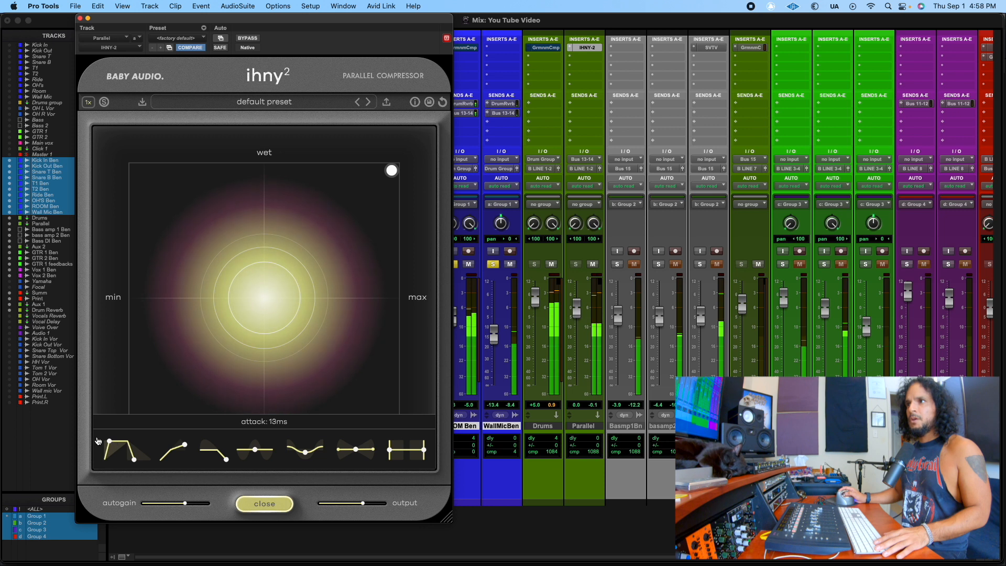
drag(63, 464, 133, 464)
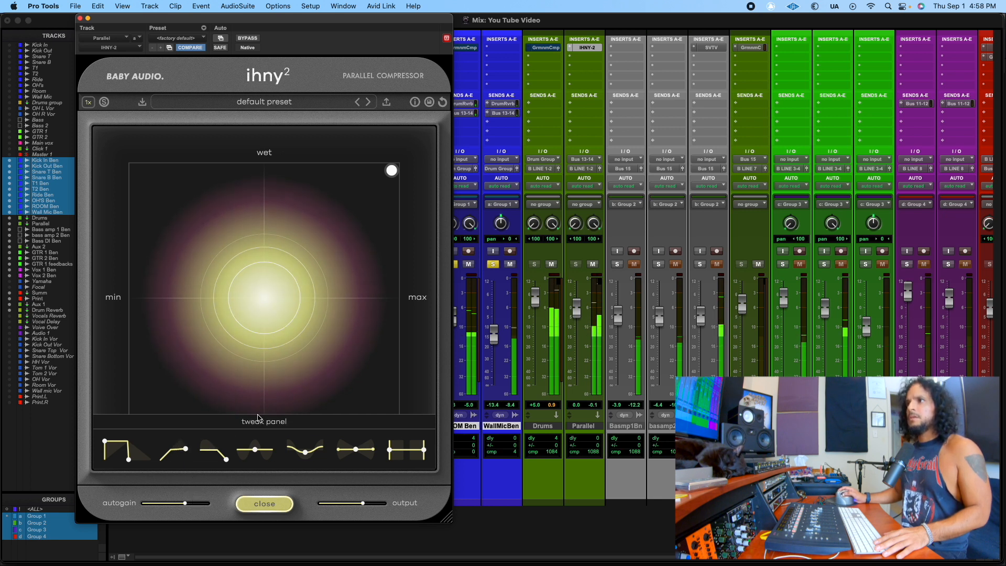
drag(224, 462, 218, 420)
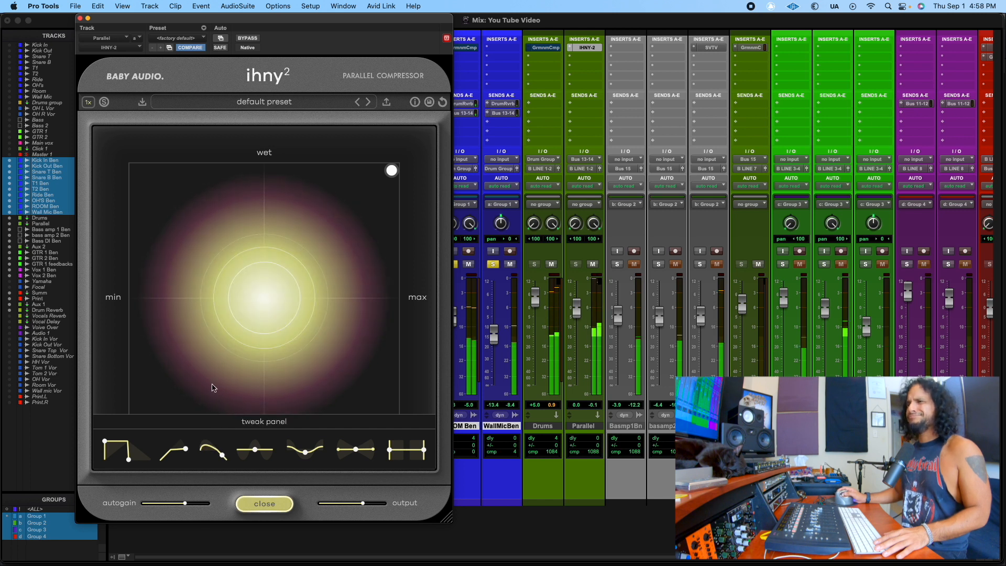
Step: Raise the compressor's harmonics to about 41%, then reset the harmonics and raise them again for comparison
drag(257, 455, 258, 446)
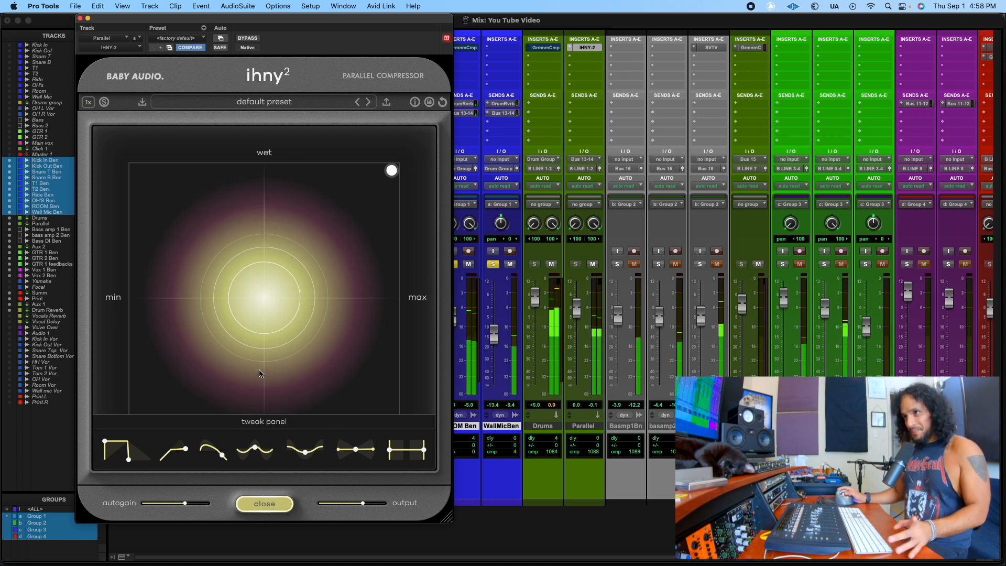
mouse_move(257, 452)
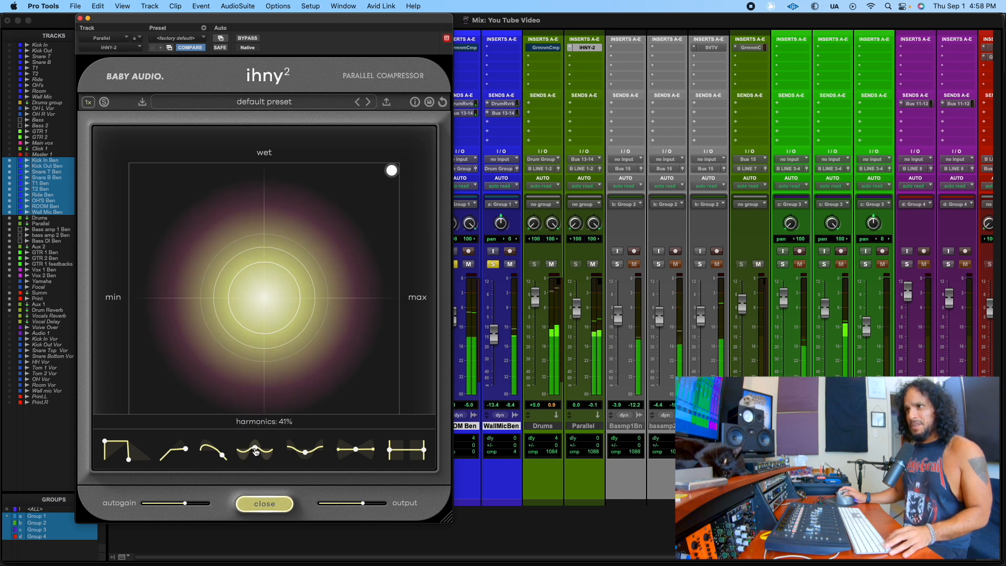
drag(257, 439, 259, 431)
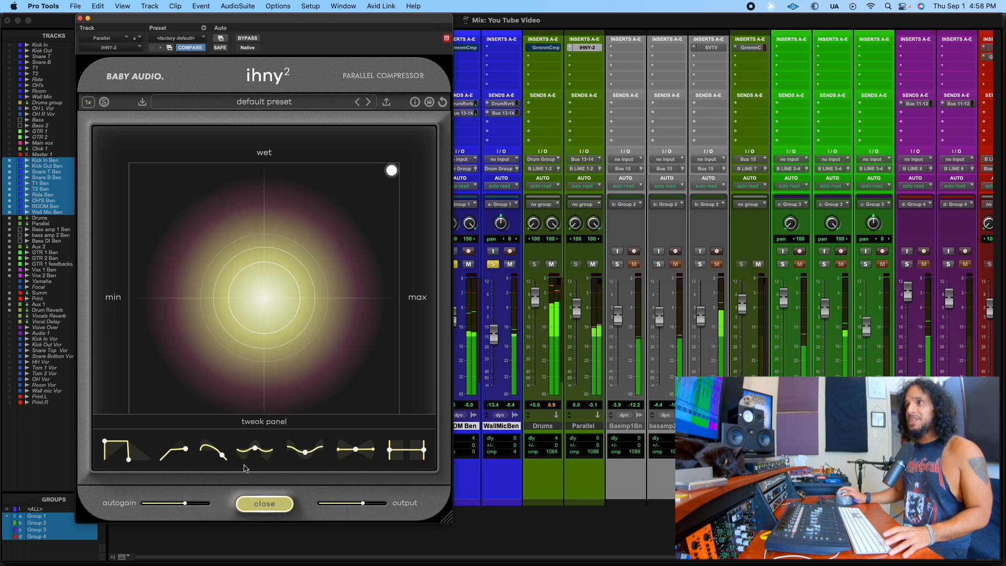
alt+click(255, 451)
drag(255, 452, 261, 396)
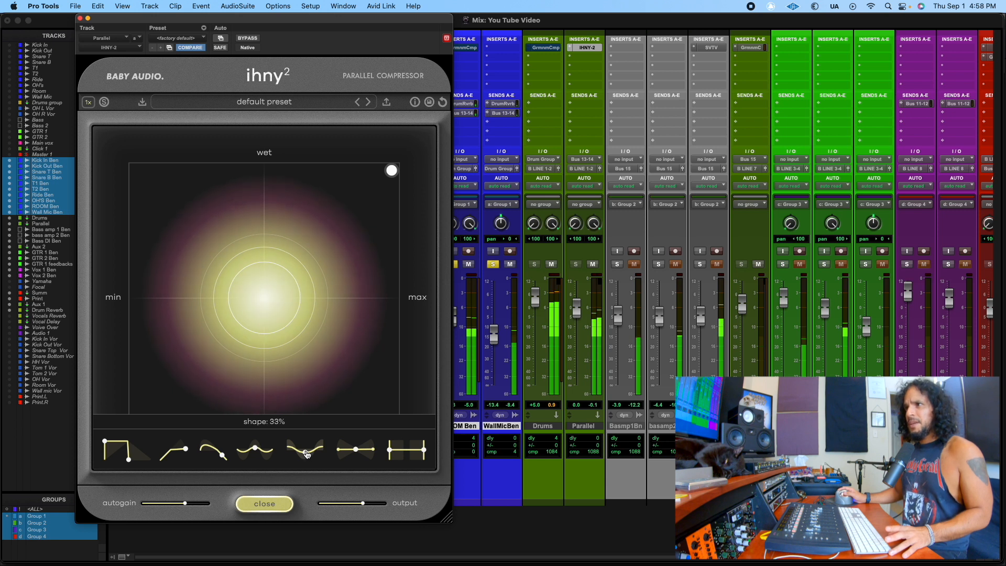
Step: Try the compressor's shape at 0% and at strong settings such as 75%, leaving it at a moderate amount
drag(307, 456, 296, 561)
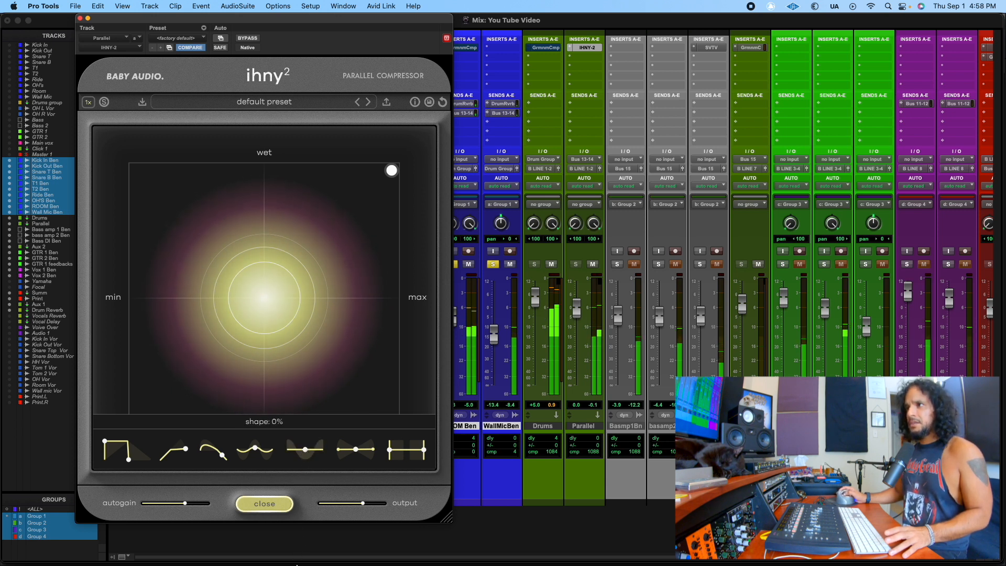
drag(306, 453, 281, 292)
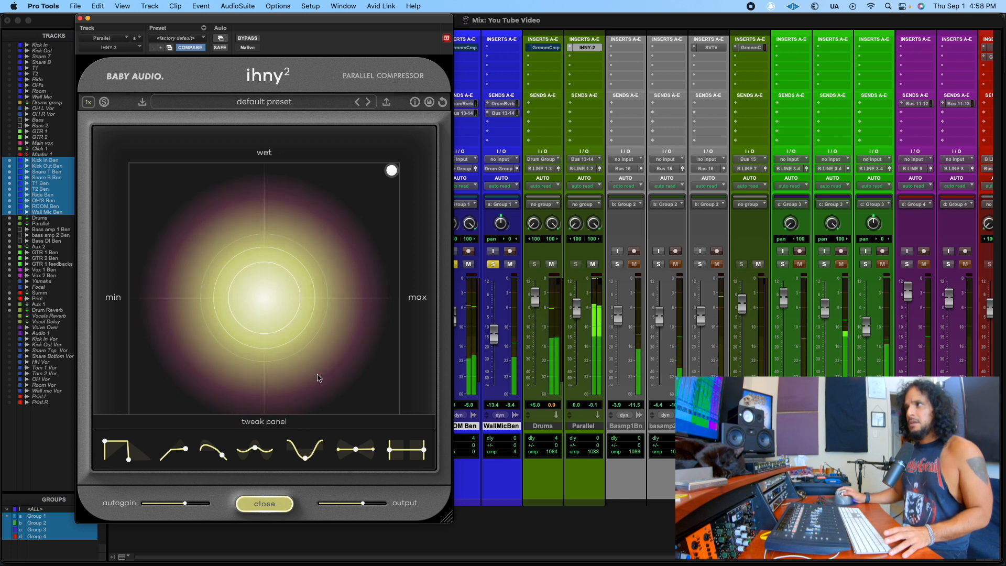
click(306, 459)
drag(306, 459, 306, 435)
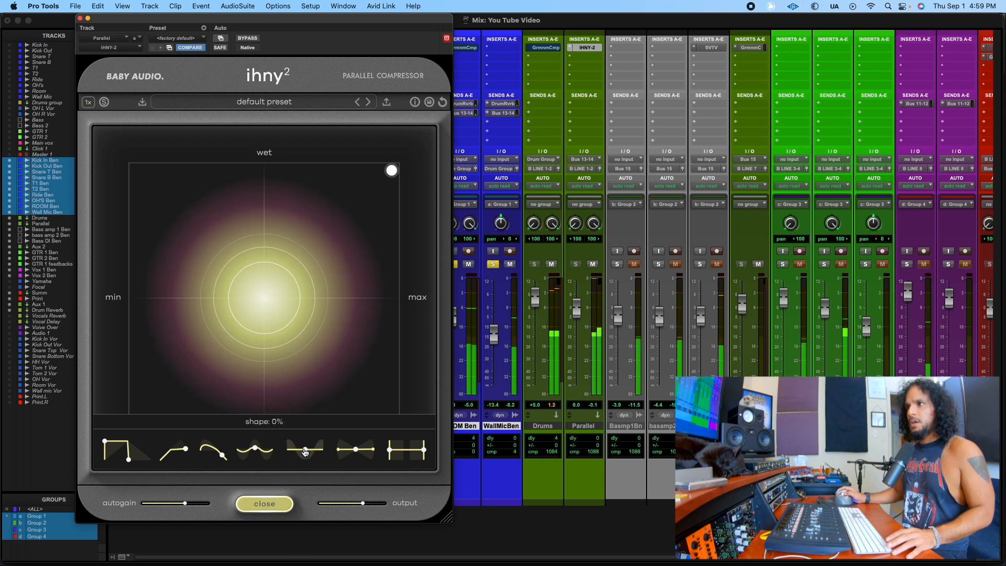
drag(304, 469, 307, 416)
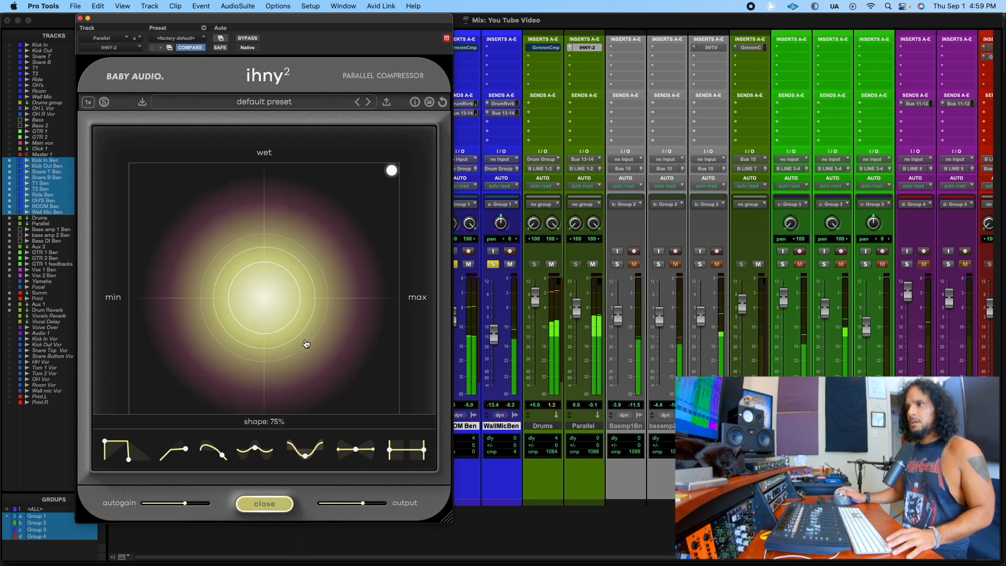
drag(307, 344, 304, 403)
Step: Tilt the tone slightly toward the lows and adjust the lo and hi preserve limits slightly inward
mouse_move(341, 451)
mouse_down()
mouse_move(343, 415)
mouse_move(344, 463)
mouse_up()
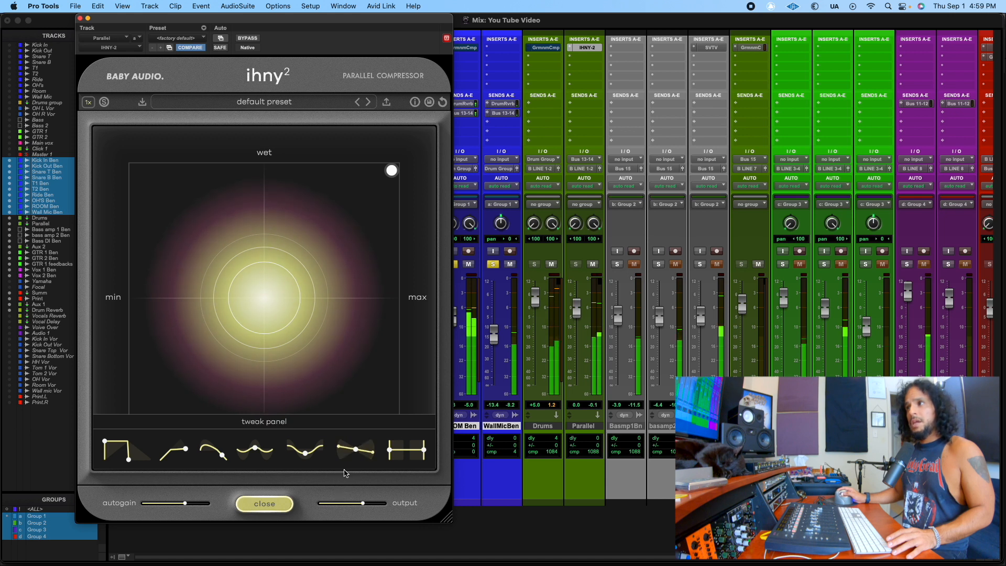
drag(395, 454, 426, 454)
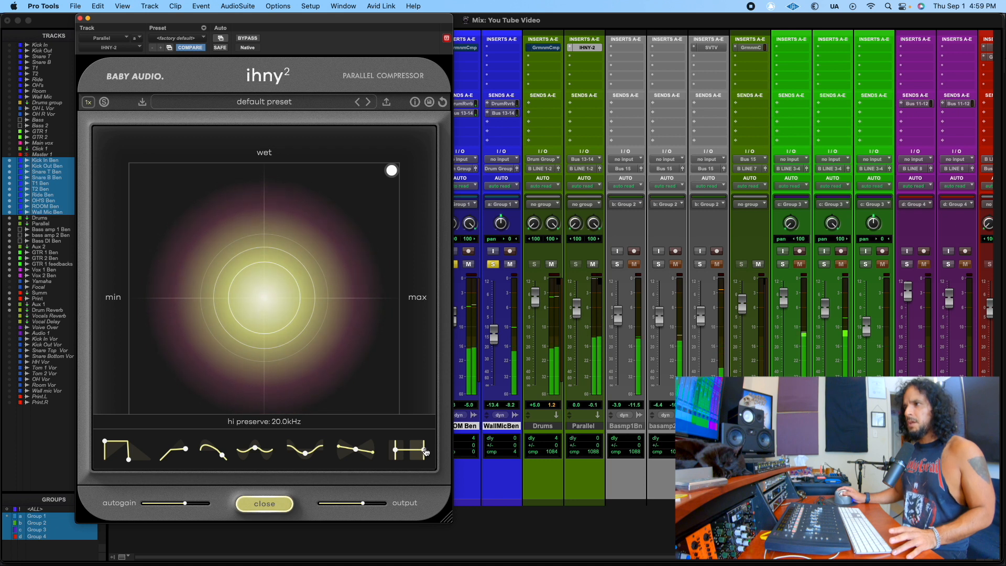
drag(425, 452, 397, 453)
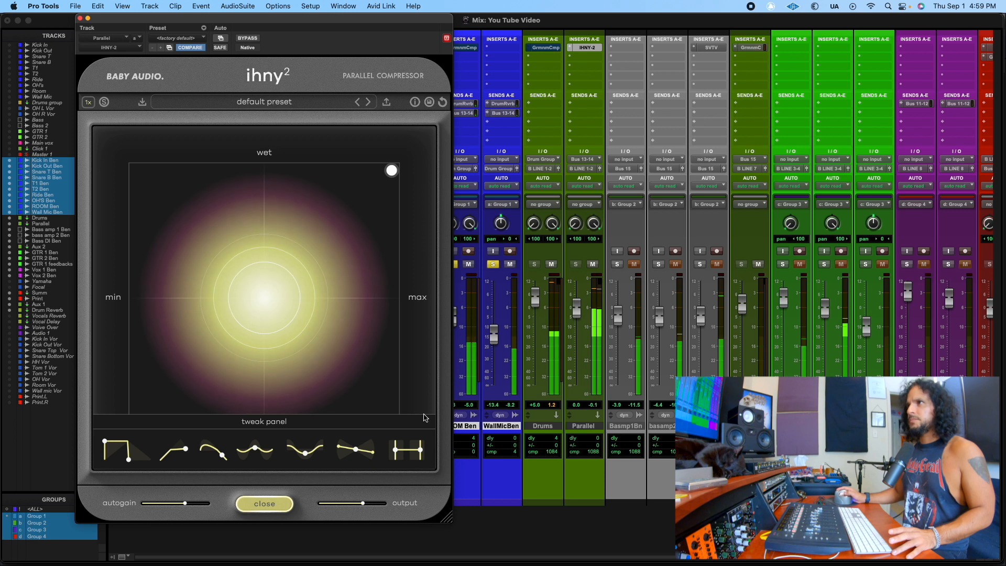
Step: Compare the drums with the compressor bypassed and active, then with the Parallel track's fader pulled down and restored
click(249, 38)
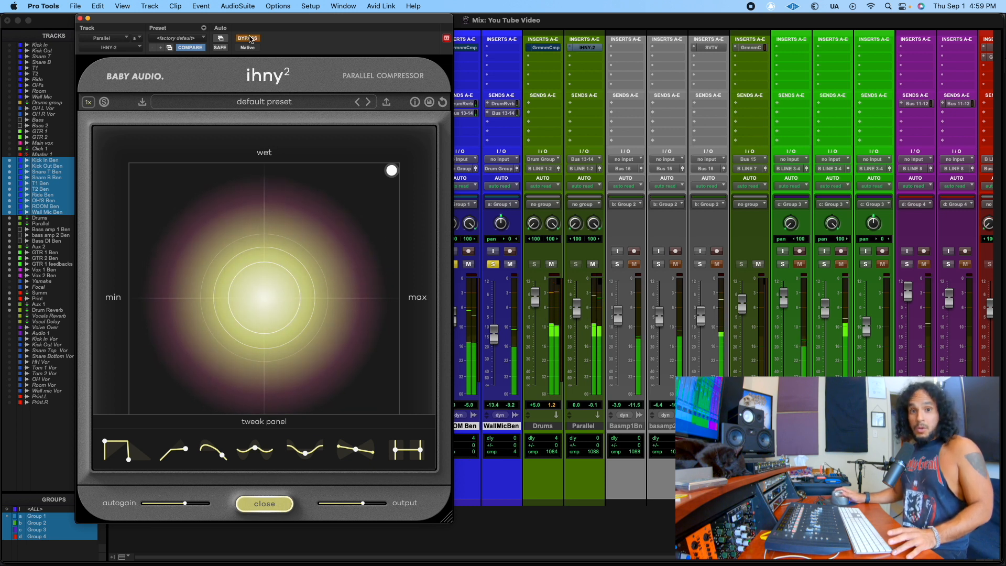
click(249, 39)
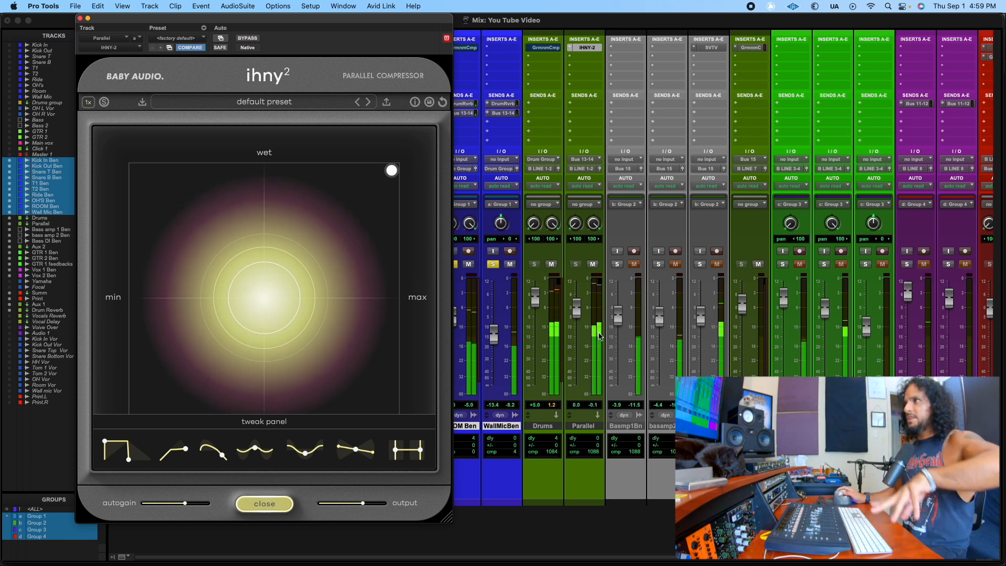
drag(577, 311, 573, 453)
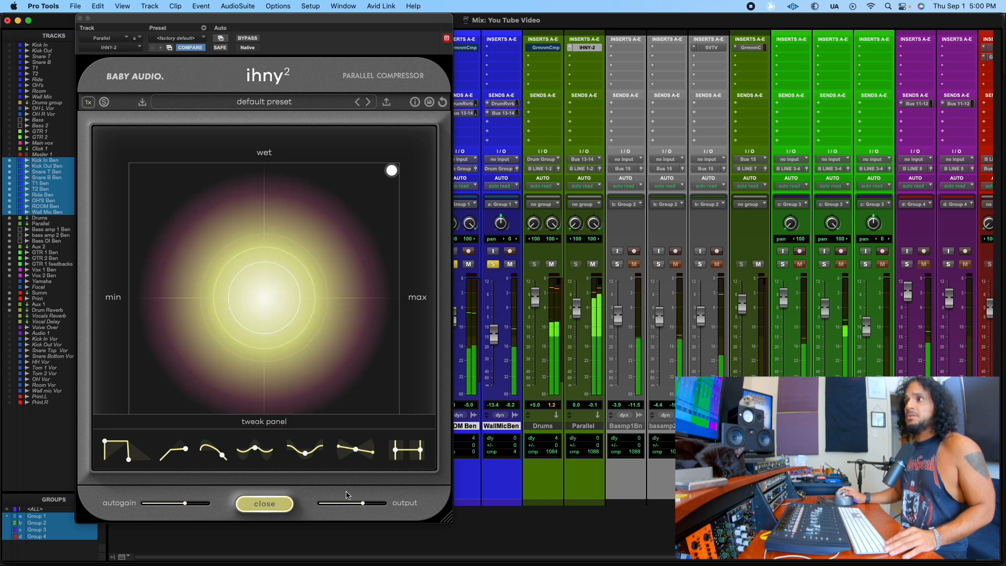
Step: Sweep the control point through lower wet and amount settings, return it to 100% wet and 100% amount, and close the tweak panel
drag(392, 170, 256, 342)
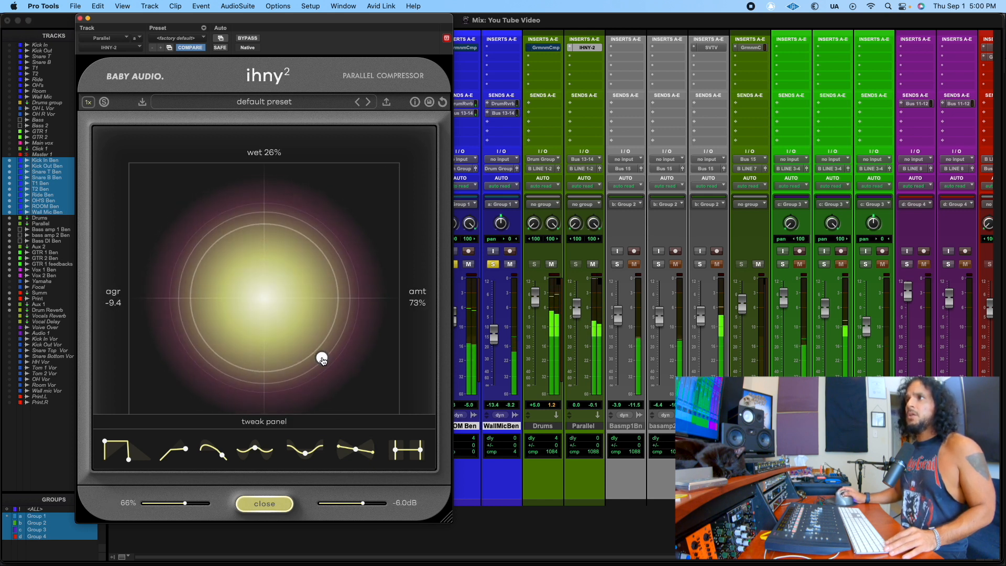
drag(233, 364, 282, 256)
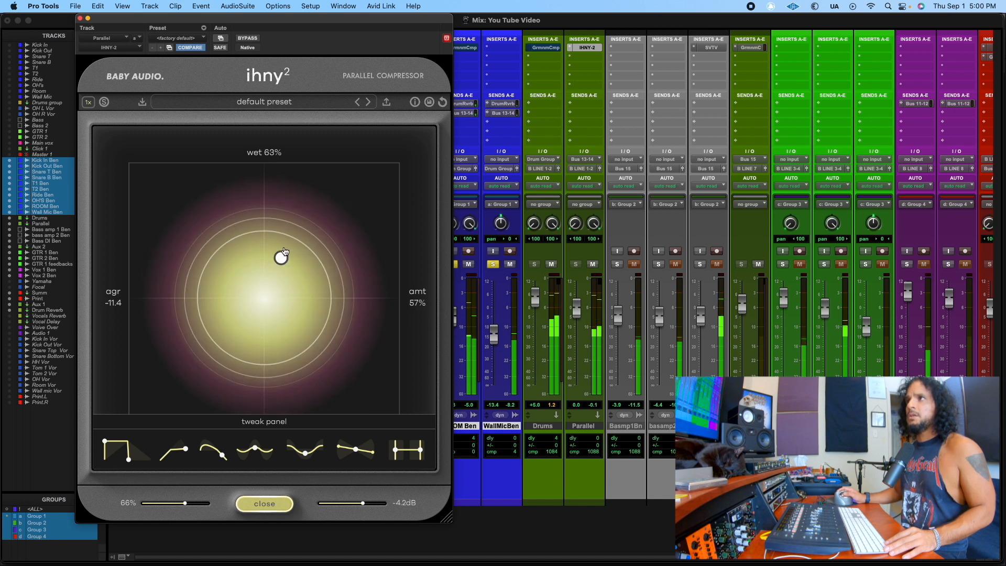
drag(259, 181, 403, 172)
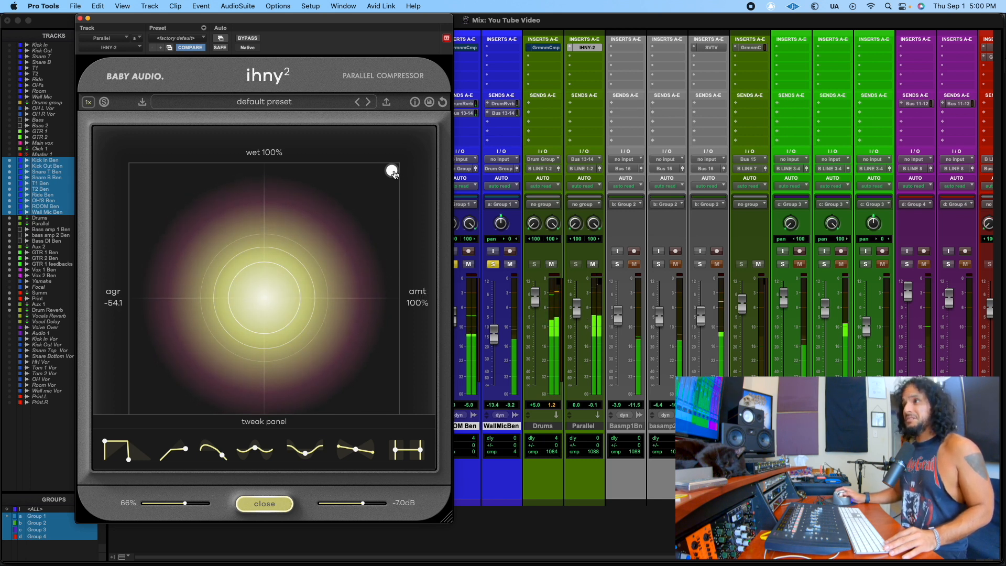
click(271, 507)
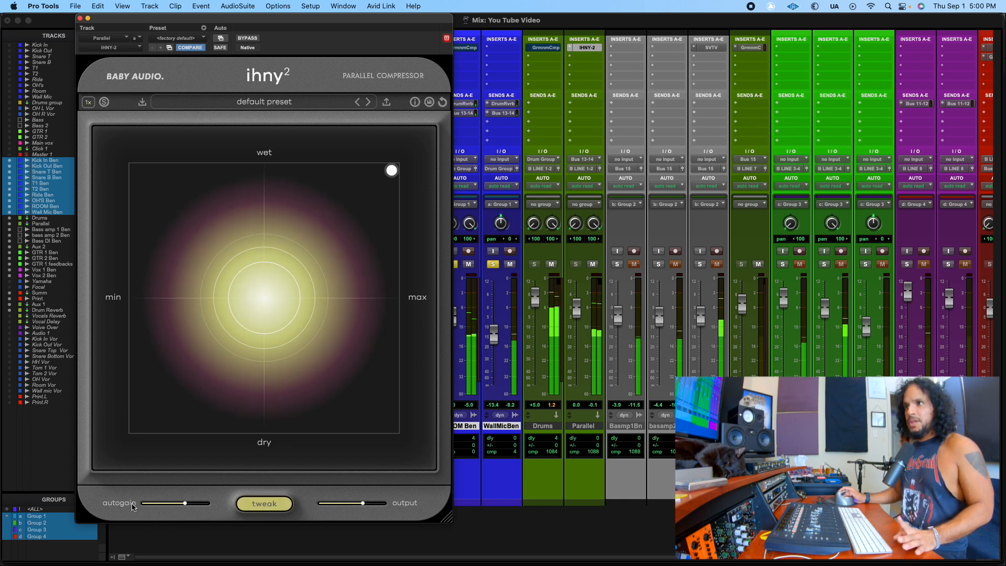
Step: Raise the autogain to near maximum and lower the output slightly, then compare the drums with the compressor bypassed and active
mouse_move(186, 506)
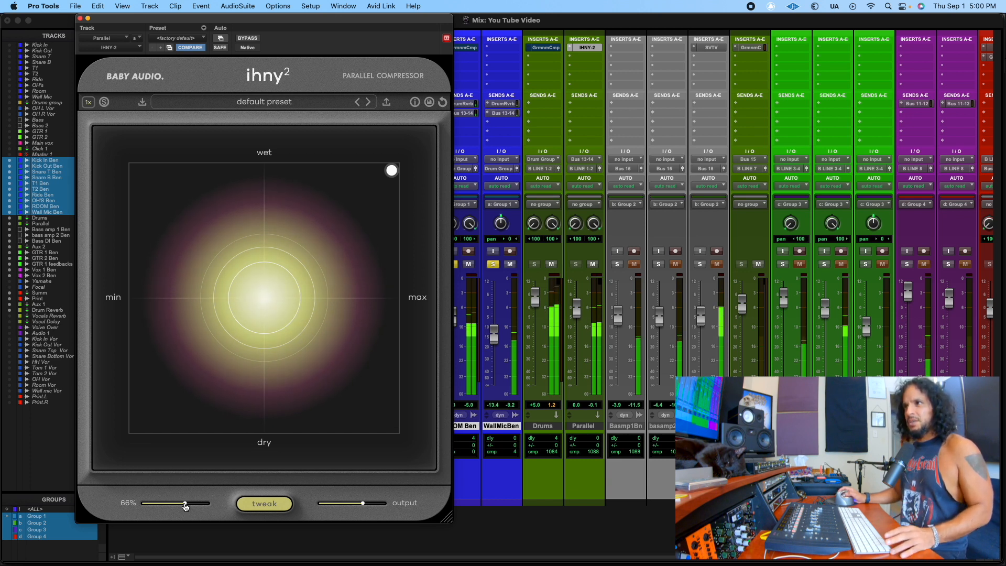
drag(188, 508, 207, 507)
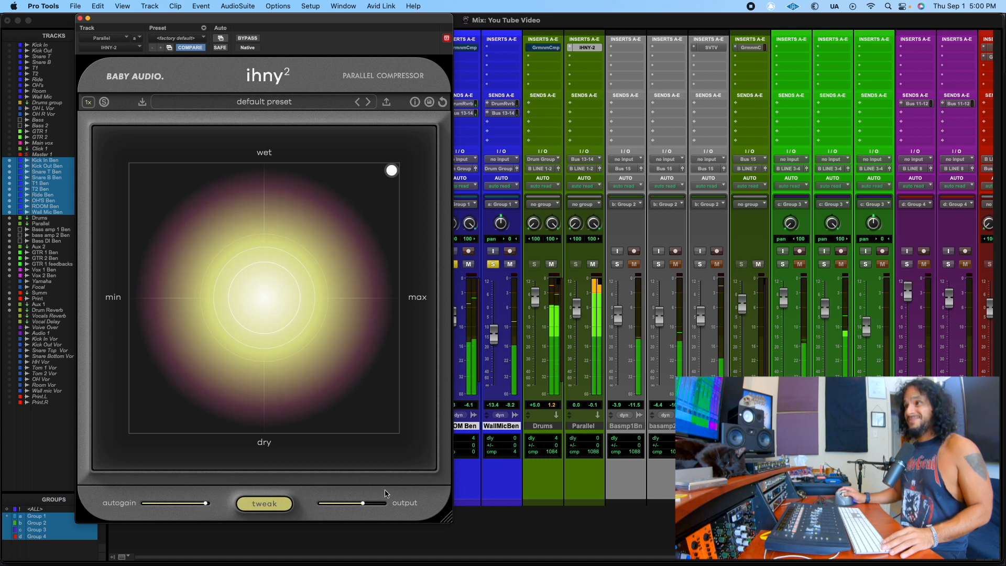
drag(362, 506, 354, 507)
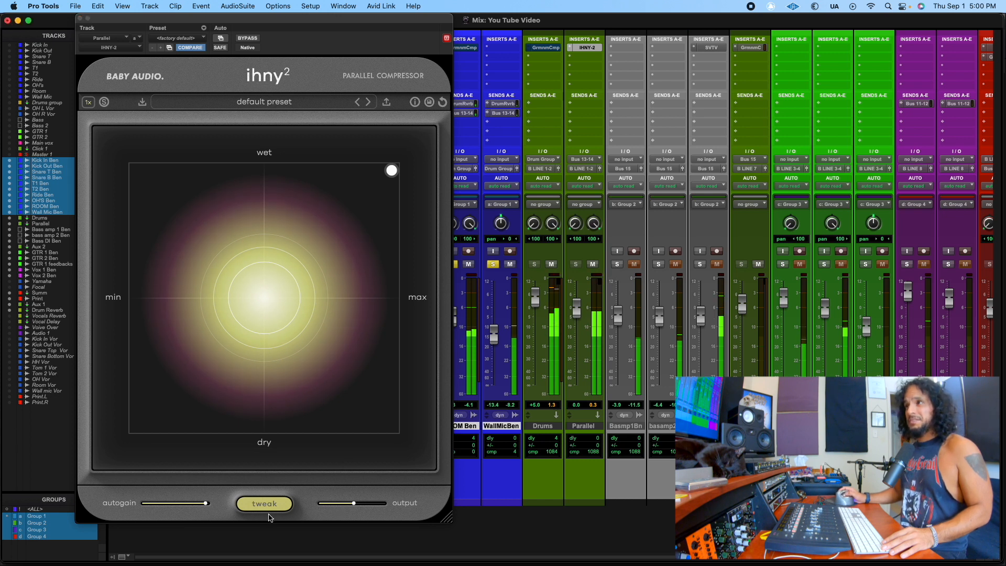
click(252, 38)
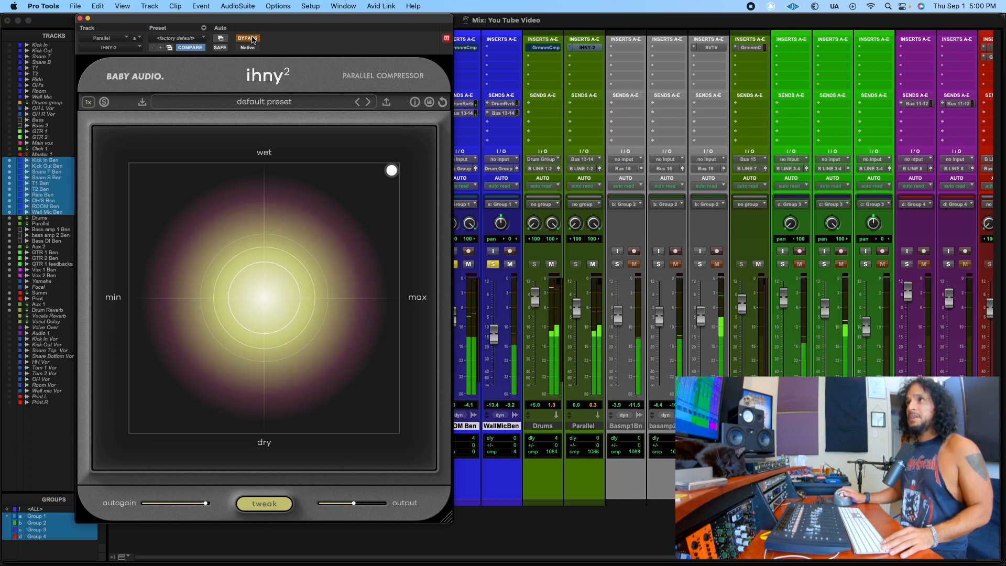
click(253, 39)
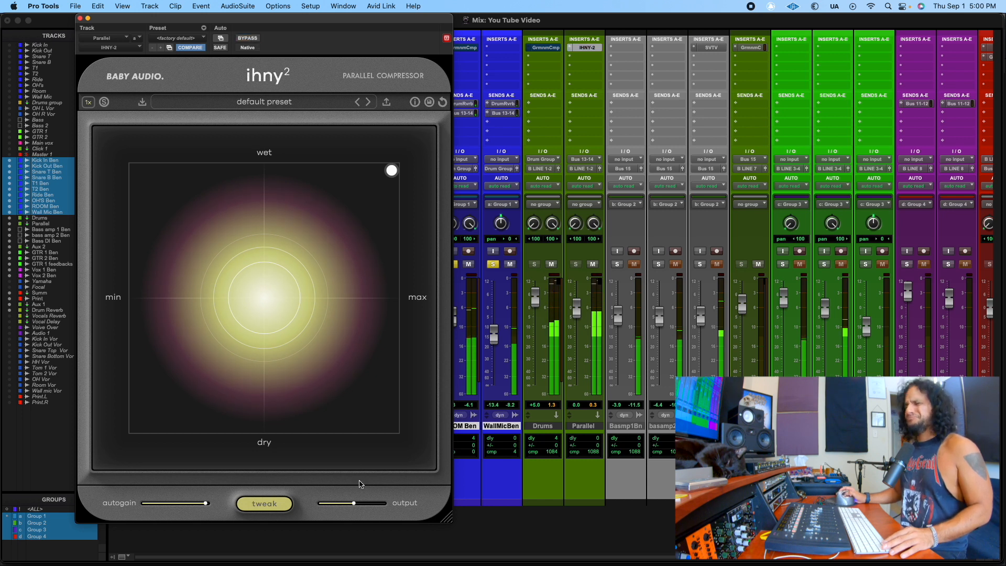
Step: Return the autogain and output to their previous levels, then compare the drums with the compressor bypassed and active
click(186, 503)
click(363, 504)
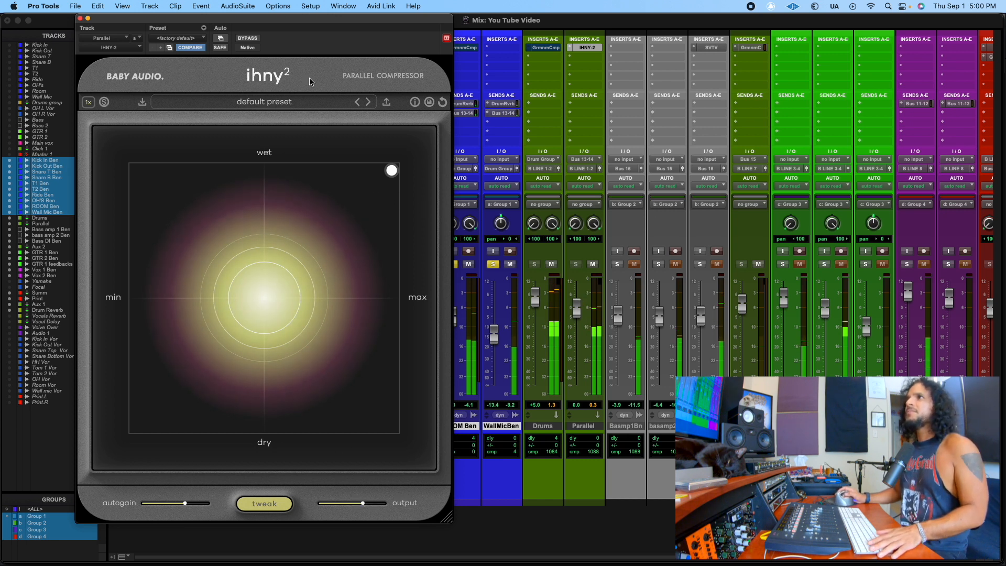
click(244, 39)
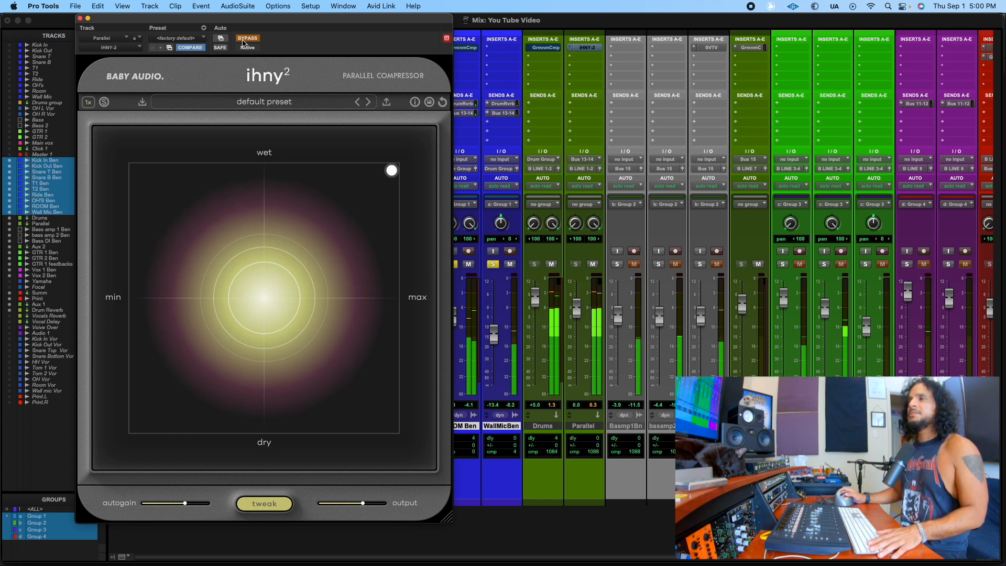
click(244, 40)
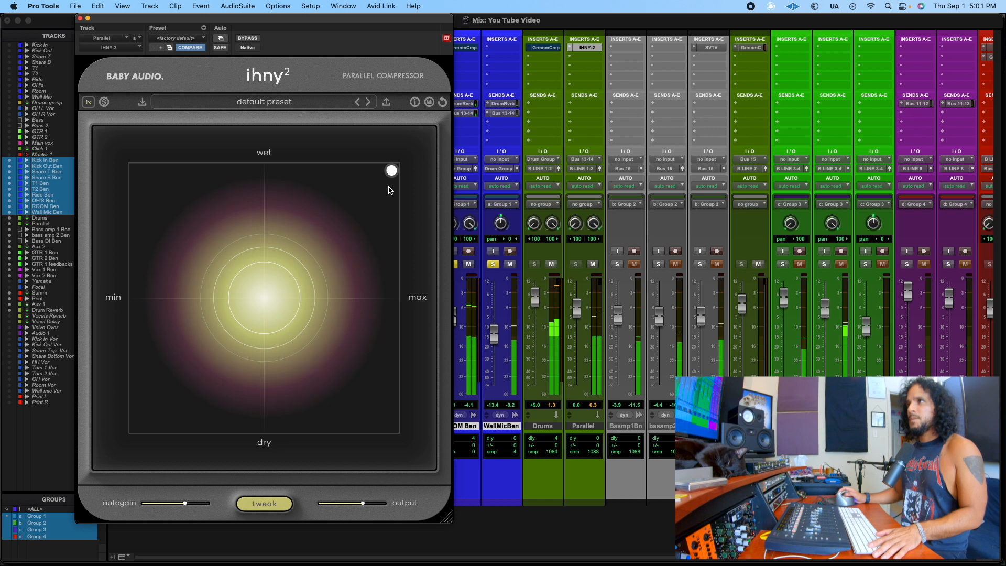
mouse_move(394, 175)
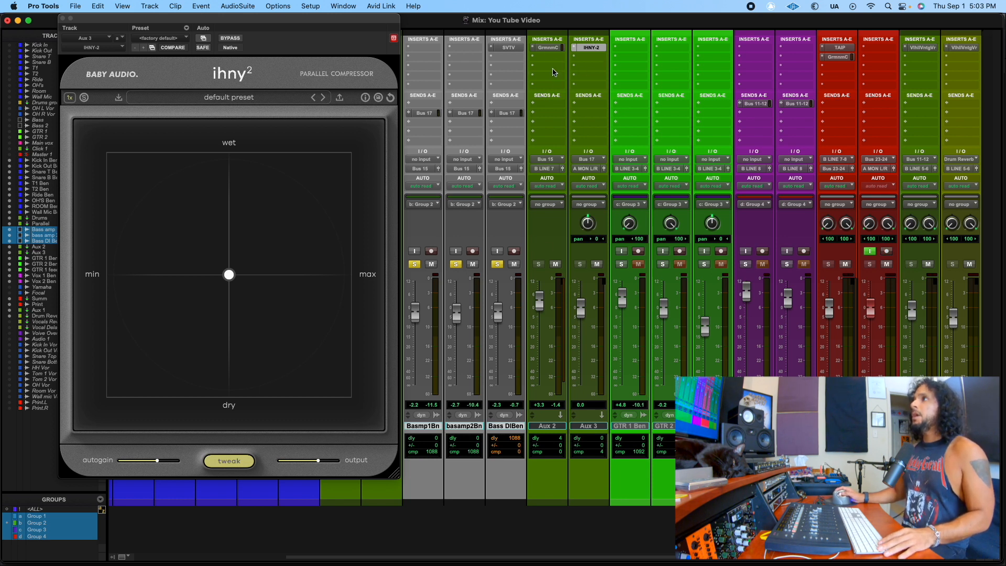
Step: Check the Chandler Germanium compressor on the Aux 2 bass bus, close it, and reopen IHNY-2 on Aux 3
click(548, 48)
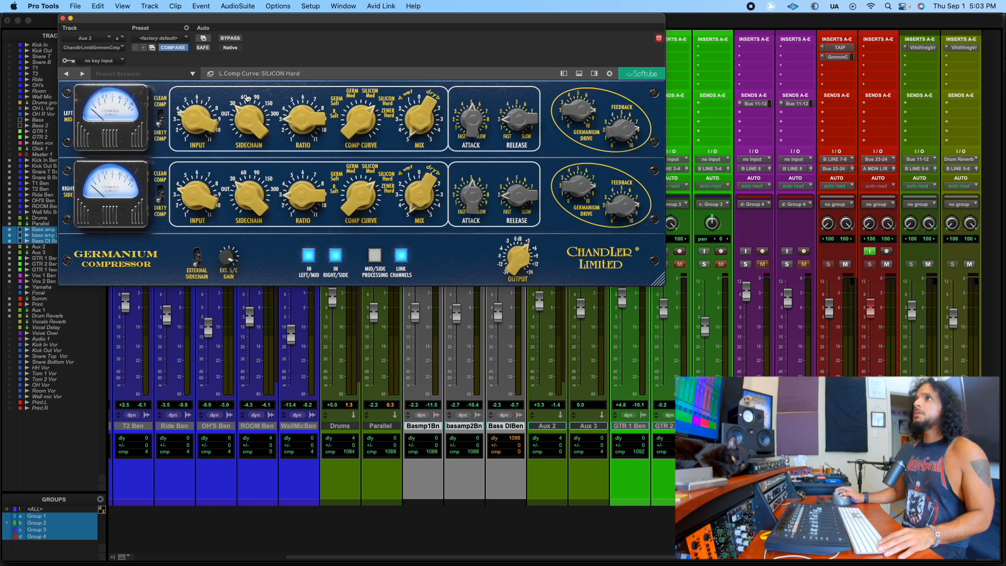
click(64, 19)
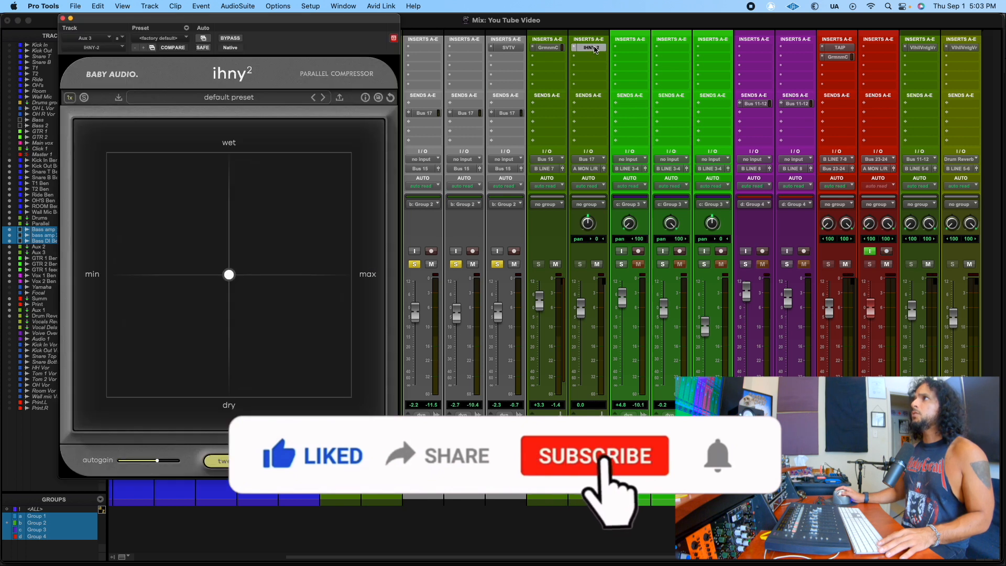
click(593, 48)
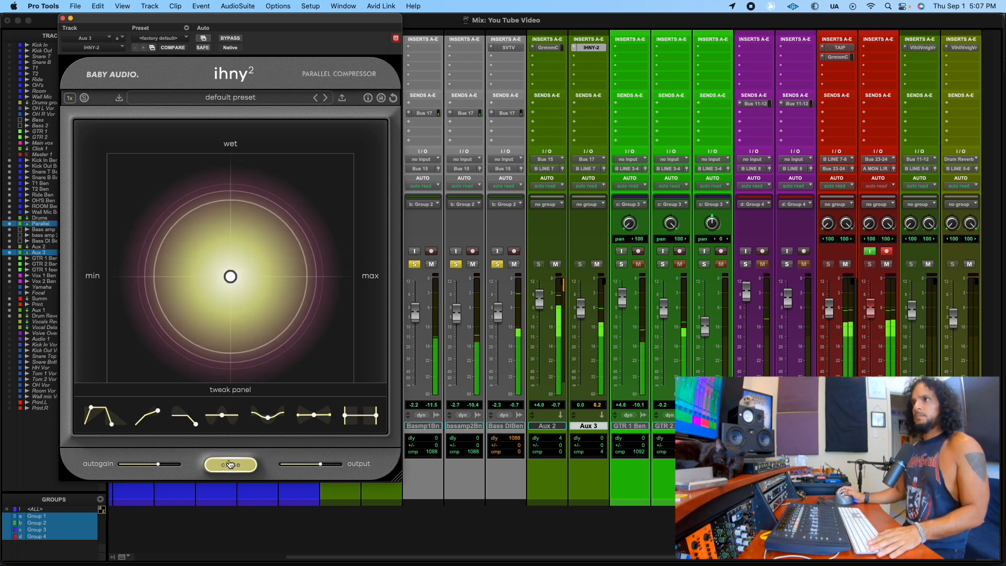
Step: Close the tweak panel and move the Aux 3 compressor's control point to nearly full wet and maximum amount
click(231, 464)
drag(229, 276, 336, 173)
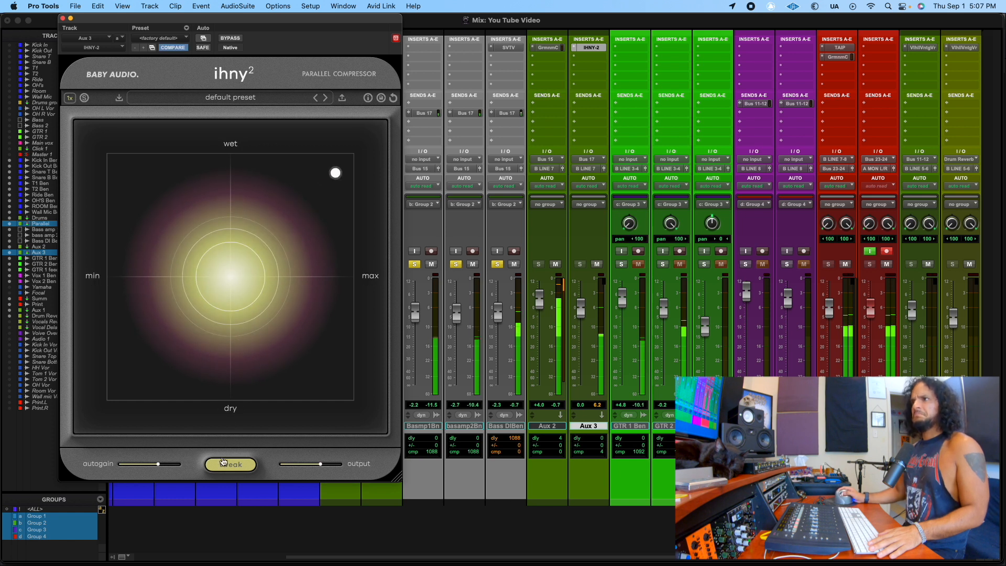
Step: Open the Aux 3 compressor's tweak panel, set the ratio to 17:1 and soften the knee
click(232, 467)
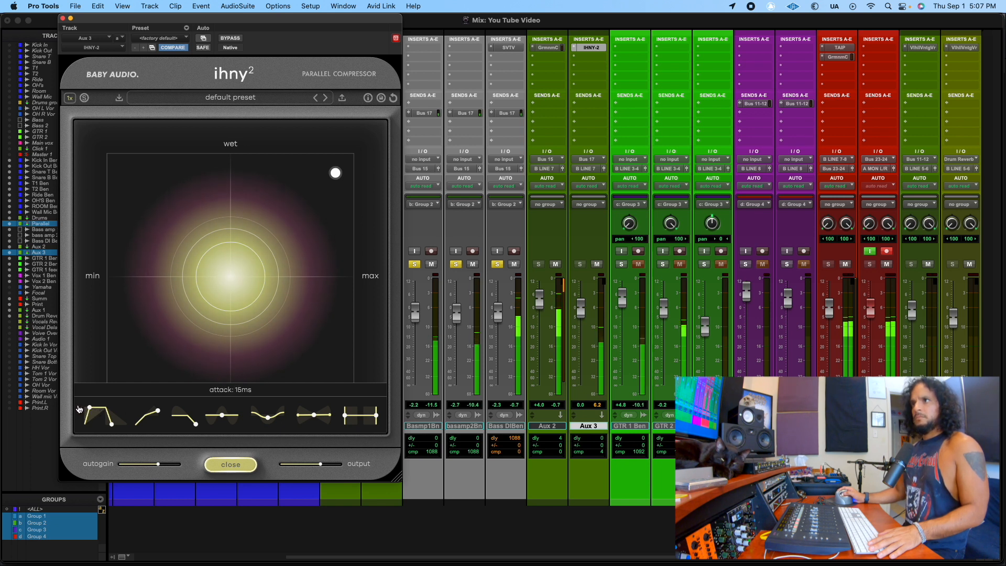
mouse_move(114, 426)
mouse_down()
mouse_move(128, 424)
mouse_move(117, 423)
mouse_up()
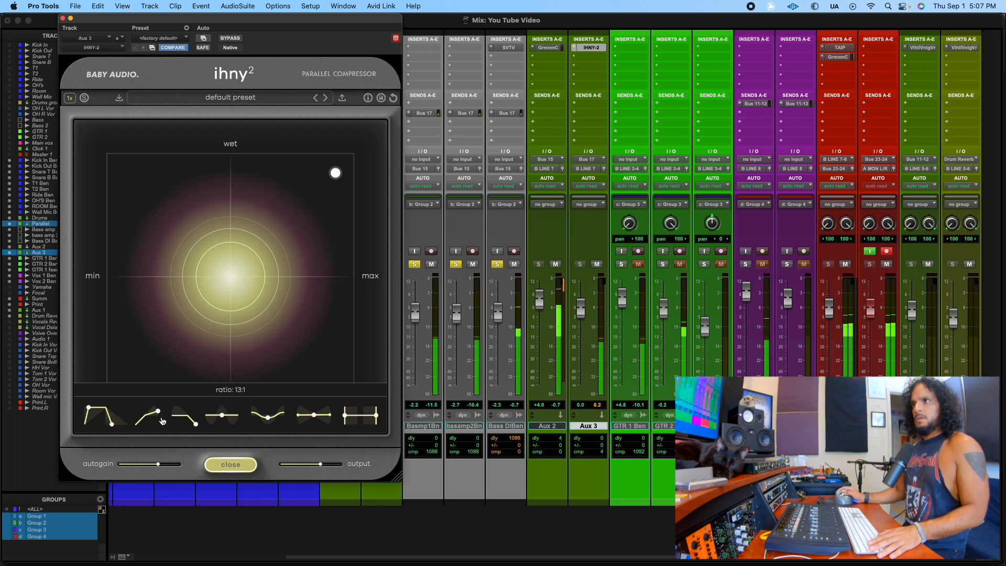
drag(165, 429, 169, 454)
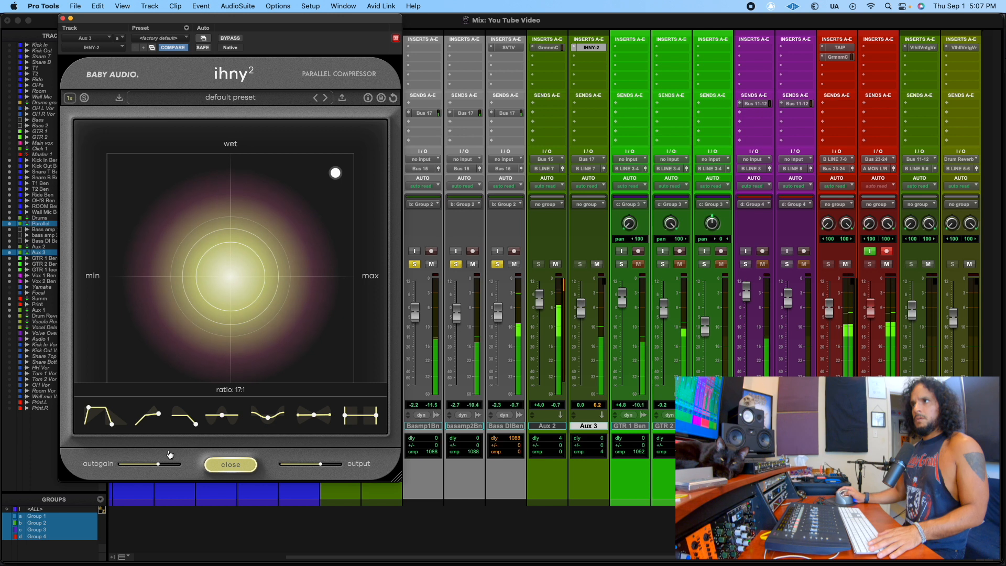
drag(181, 416, 135, 189)
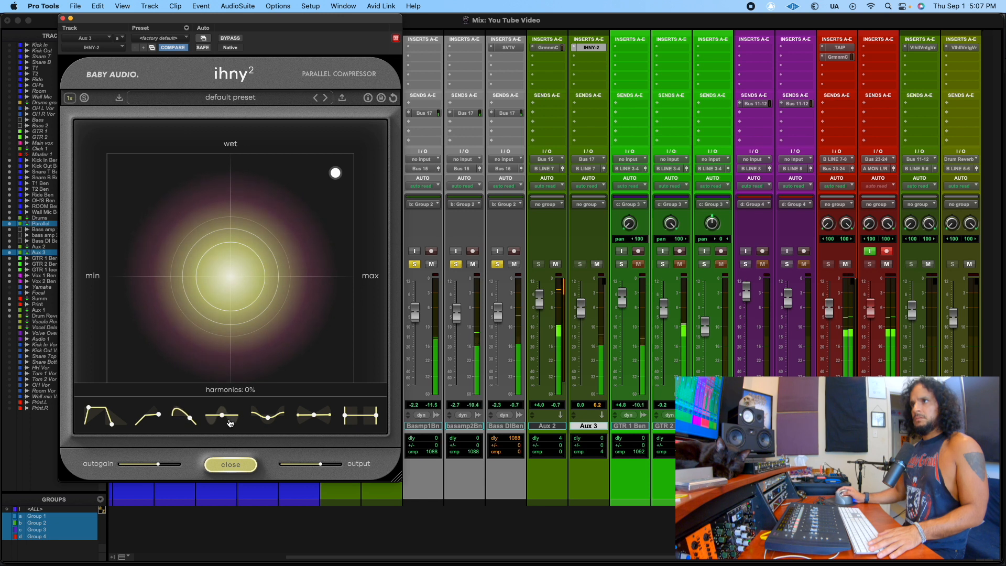
Step: Add harmonics at a moderate amount, set the shape to 84% and the tilt to +19%
drag(225, 416, 225, 351)
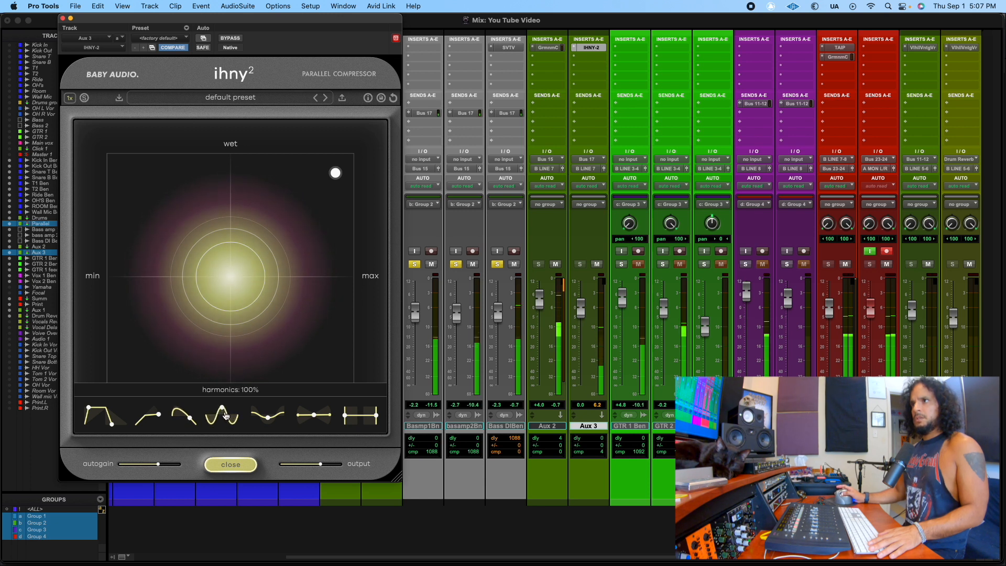
drag(226, 416, 268, 422)
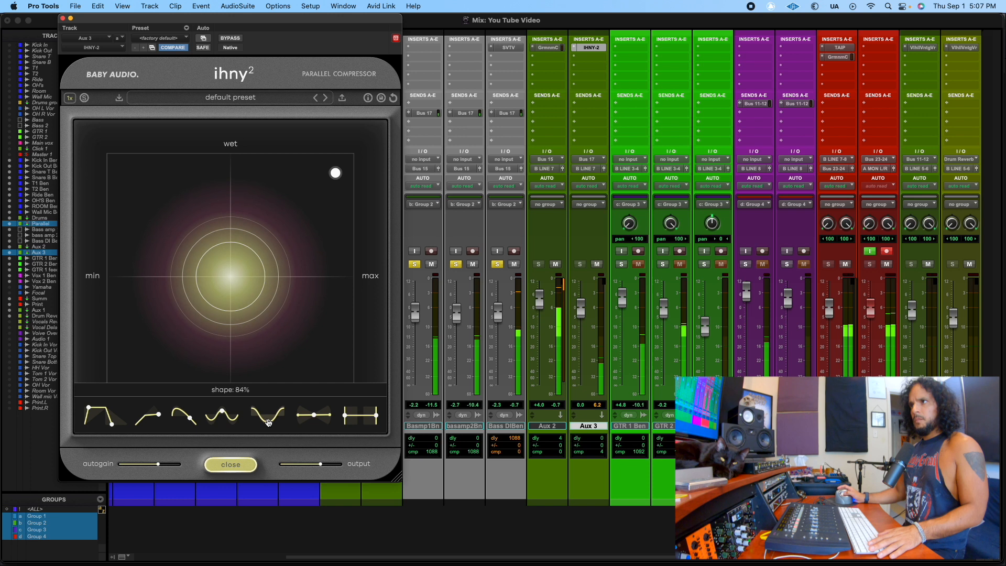
drag(305, 418, 303, 419)
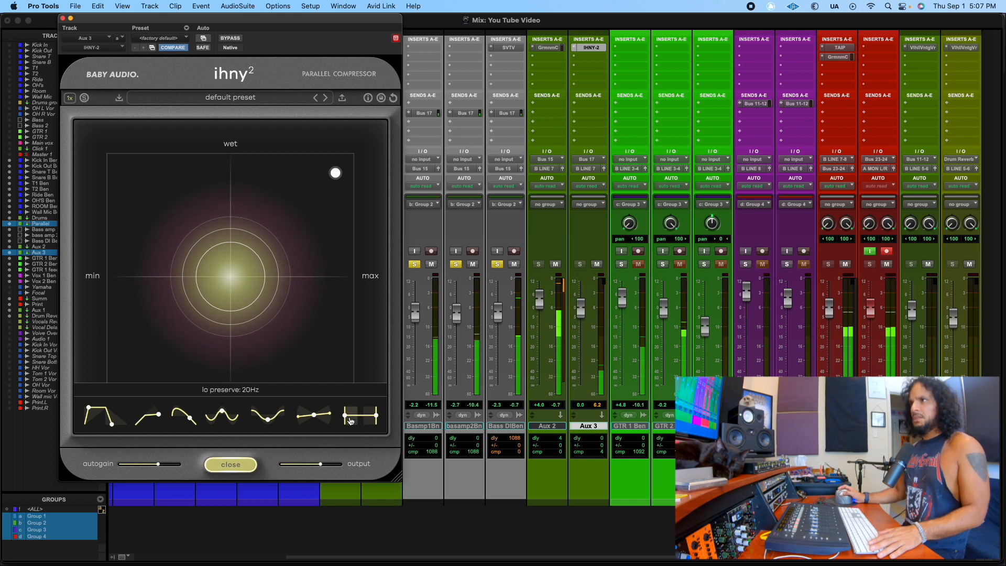
Step: Set the lo preserve to 60 Hz and the hi preserve to 4.0 kHz
drag(350, 421, 351, 421)
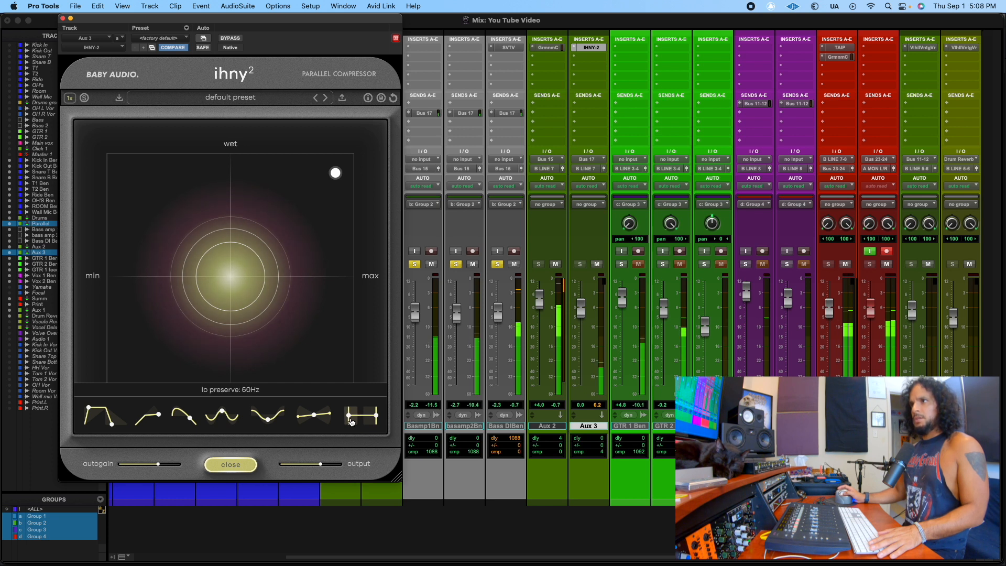
drag(373, 422, 372, 421)
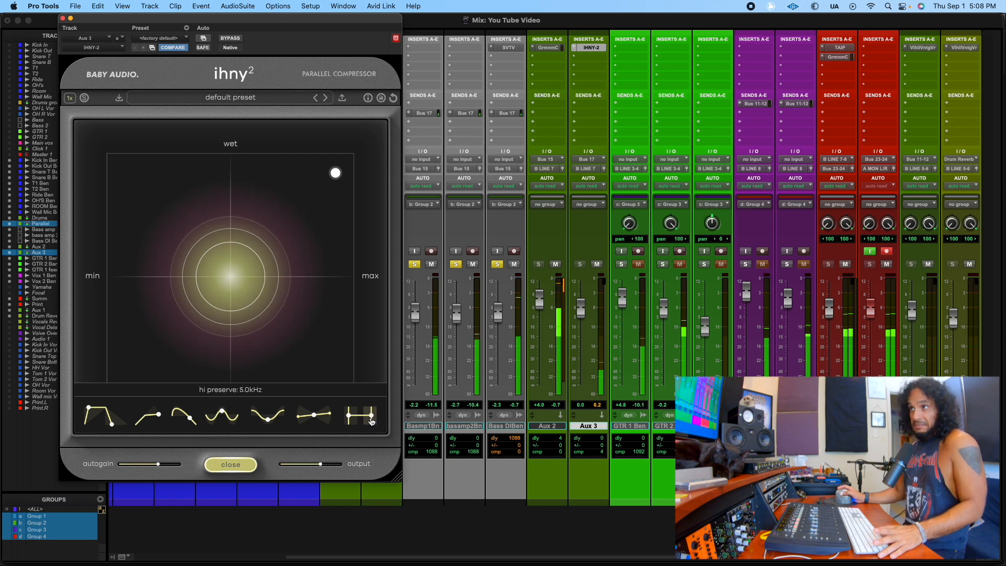
drag(371, 420, 367, 420)
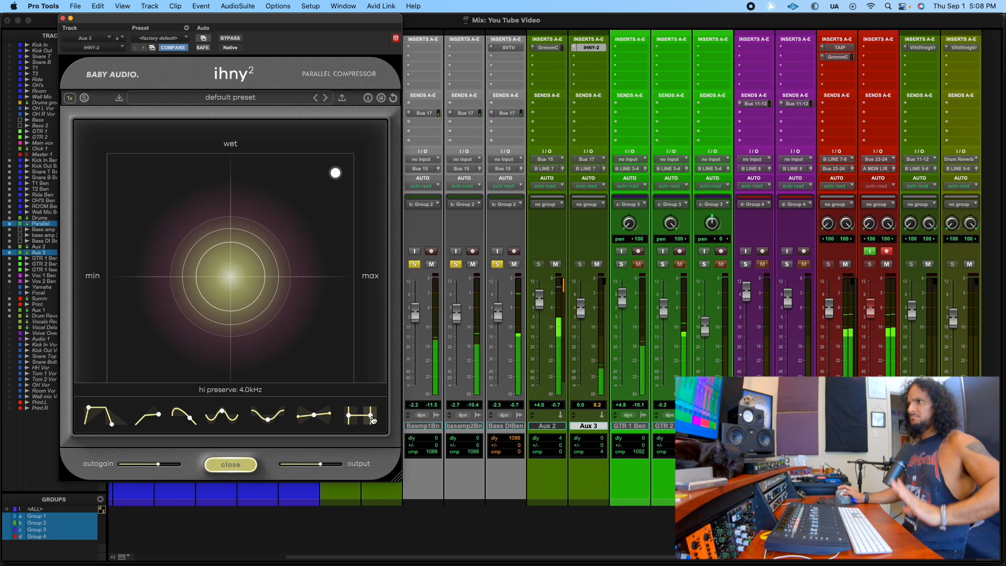
Step: Raise the Aux 3 compressor's output, balancing it against the bypassed signal, and close the plug-in window
mouse_move(320, 467)
drag(321, 467, 336, 467)
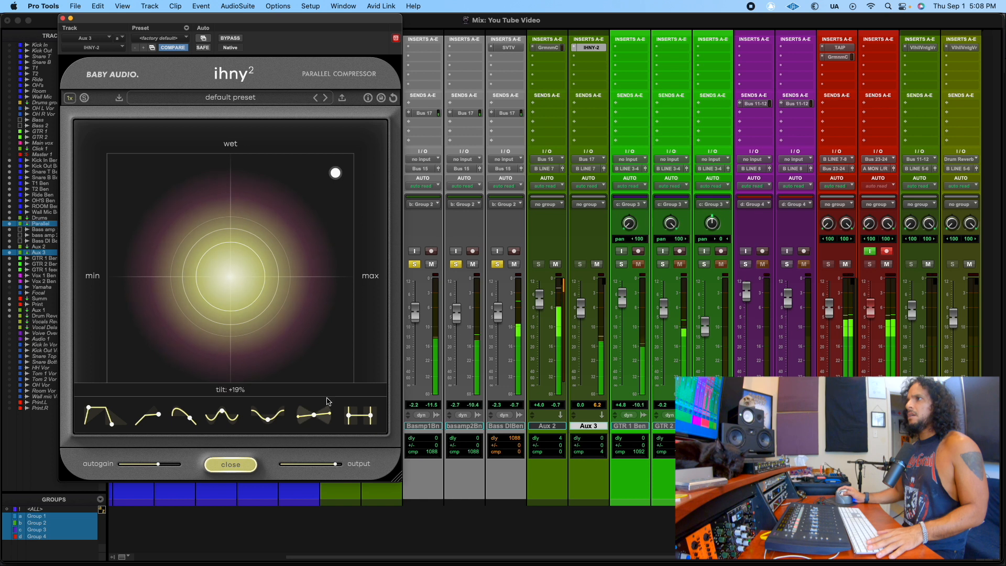
click(231, 38)
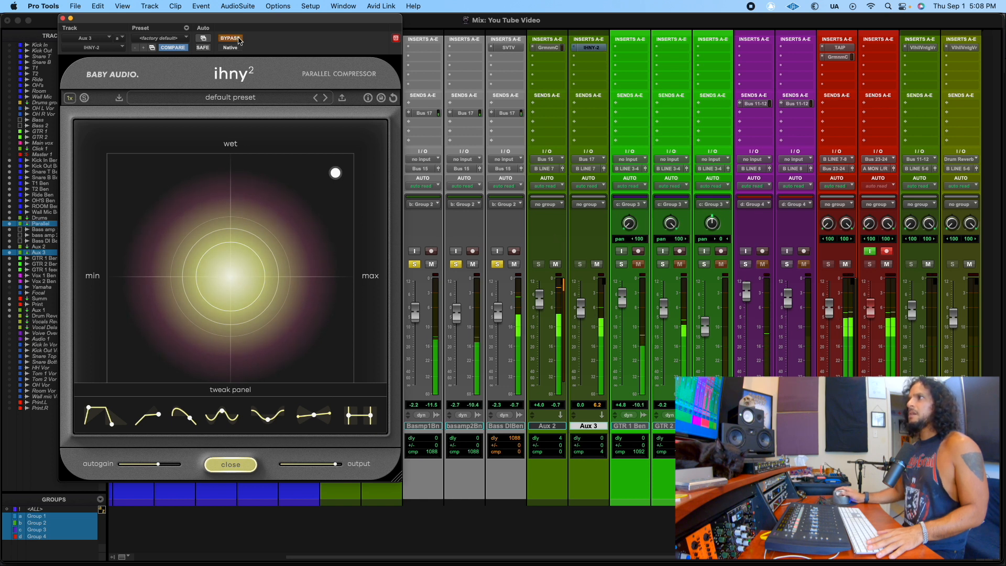
click(239, 39)
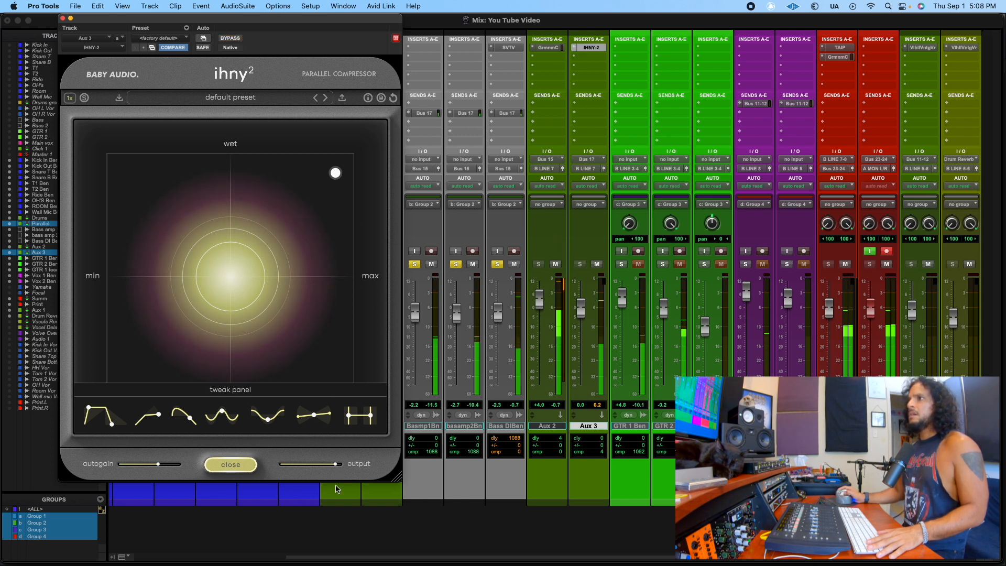
drag(336, 466, 331, 468)
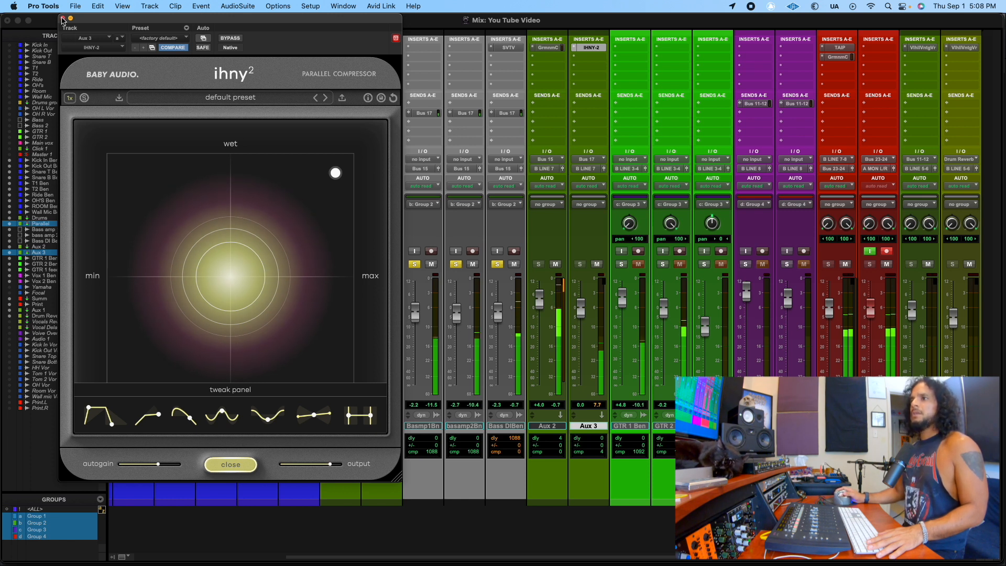
click(62, 19)
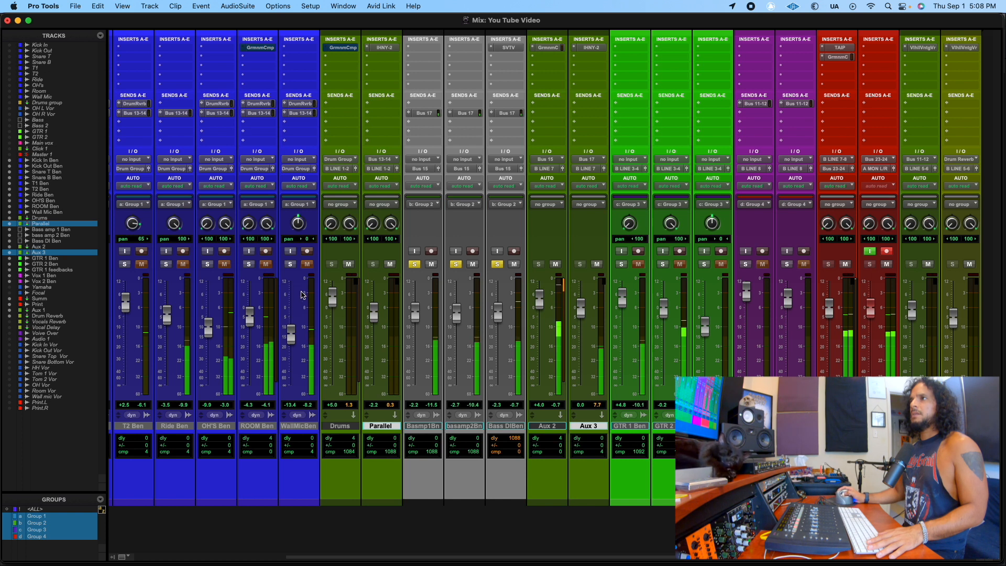
Step: Solo the drums alongside the bass, and lower the Aux 2 fader to +2.6 dB and Aux 3 to -3.6 dB
click(291, 265)
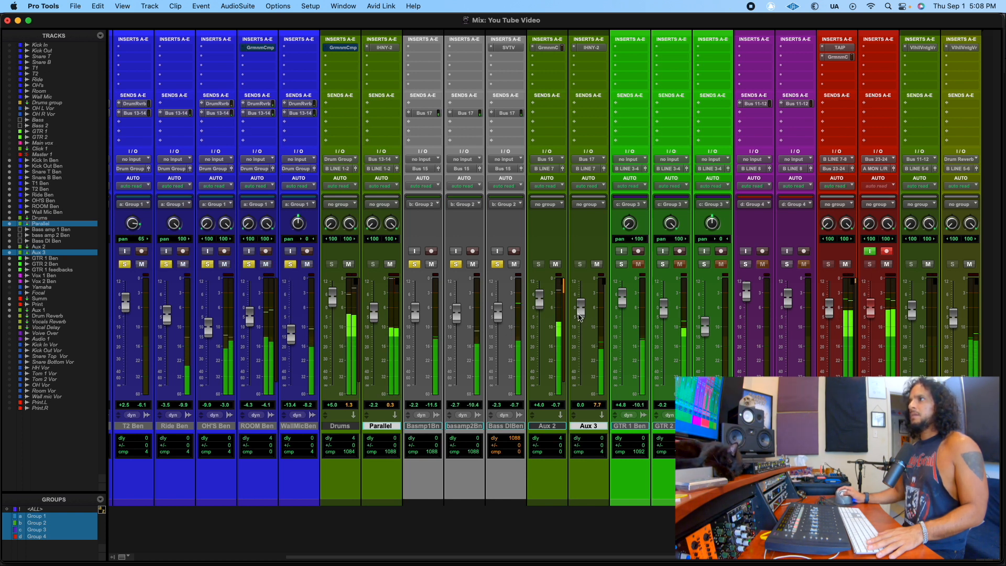
drag(578, 317, 578, 315)
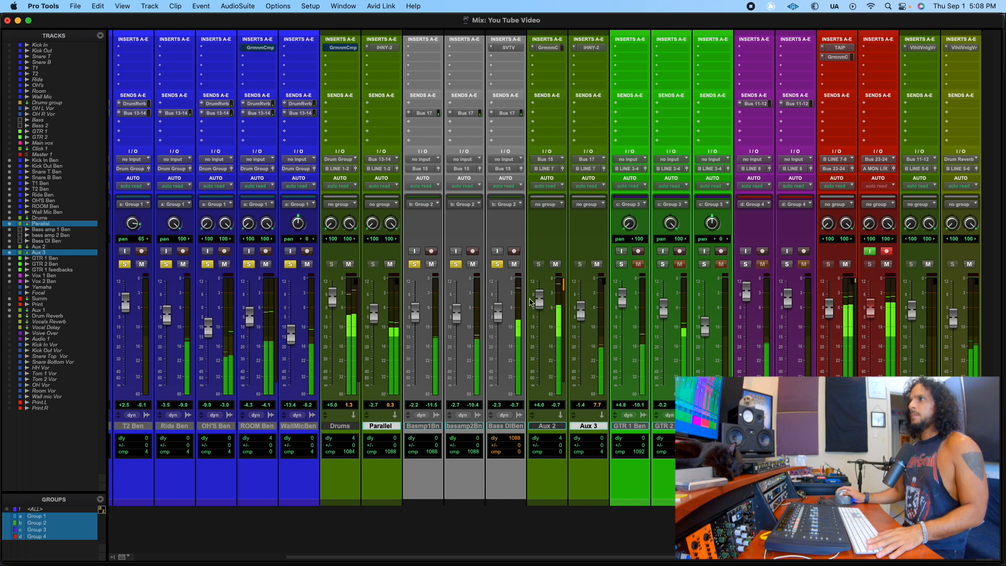
drag(539, 300, 581, 321)
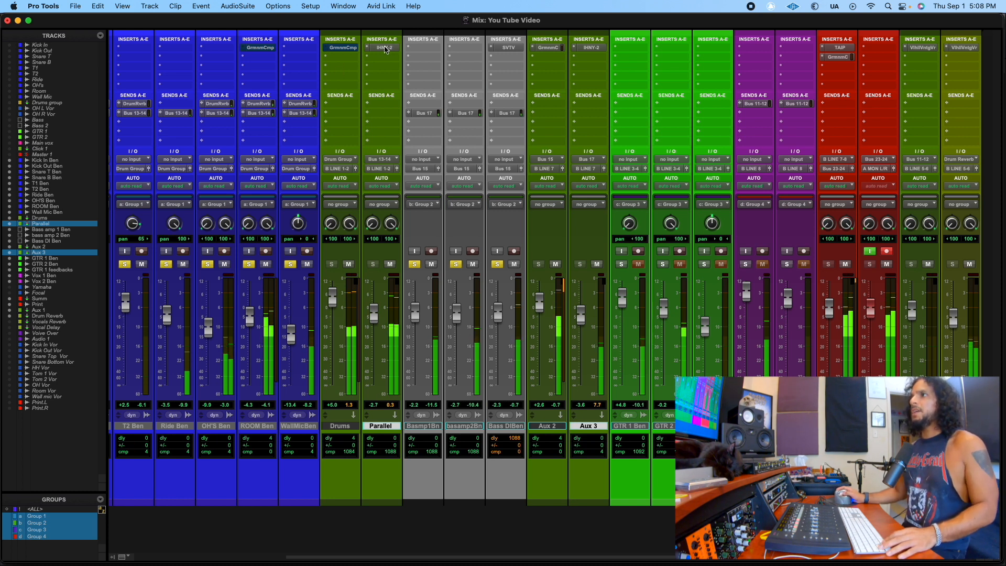
Step: Compare the soloed drums and bass with the IHNY-2 inserts on Parallel and Aux 3 bypassed and active
right_click(384, 48)
click(392, 51)
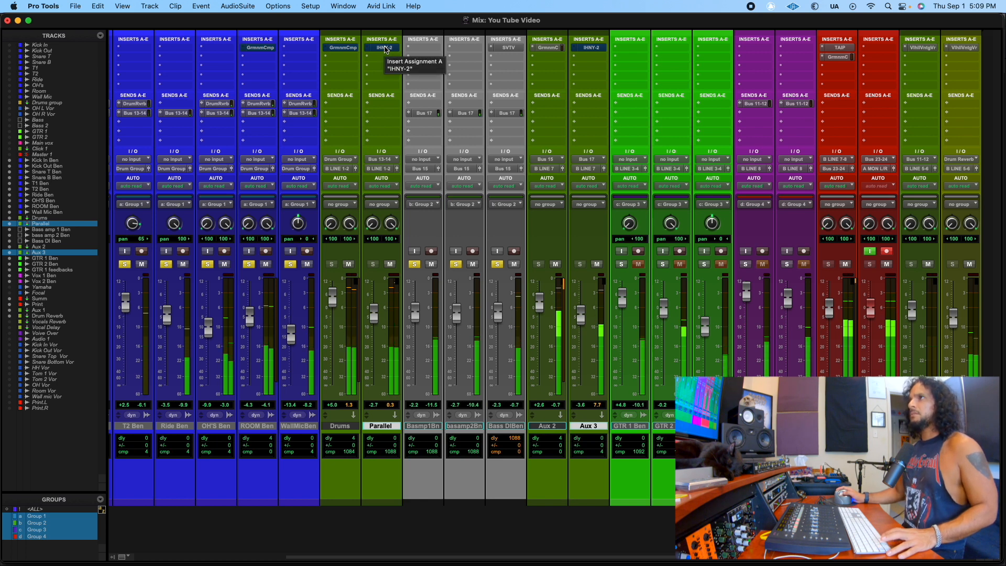
right_click(385, 49)
click(395, 51)
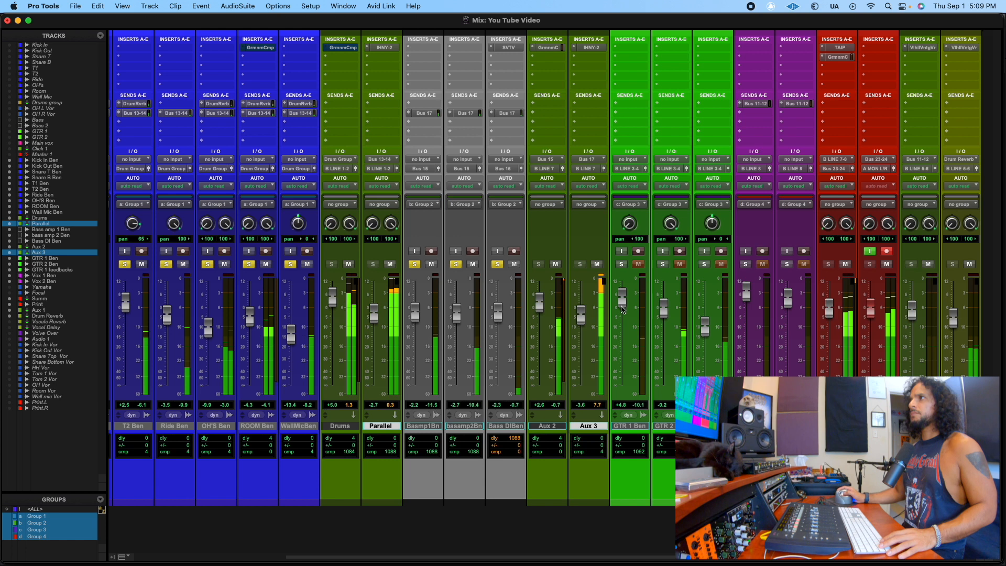
Step: Compare the soloed drums and bass with the Parallel and Aux 3 tracks muted and unmuted
click(393, 267)
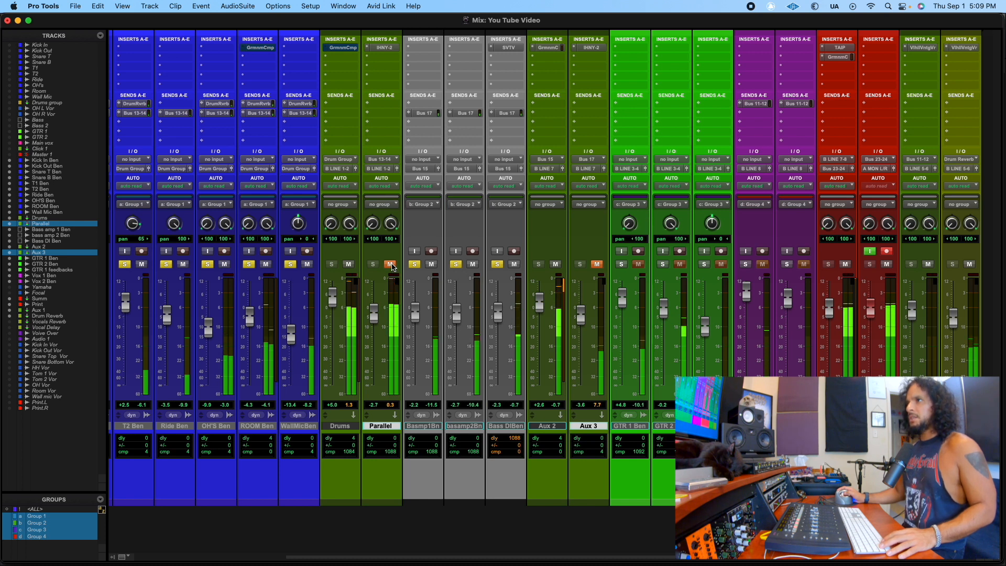
click(392, 267)
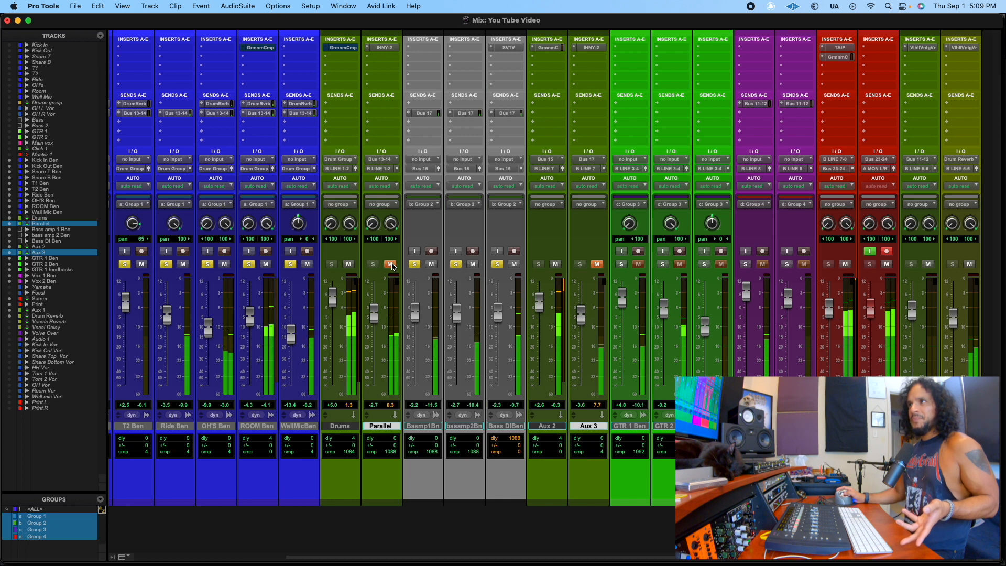
click(391, 264)
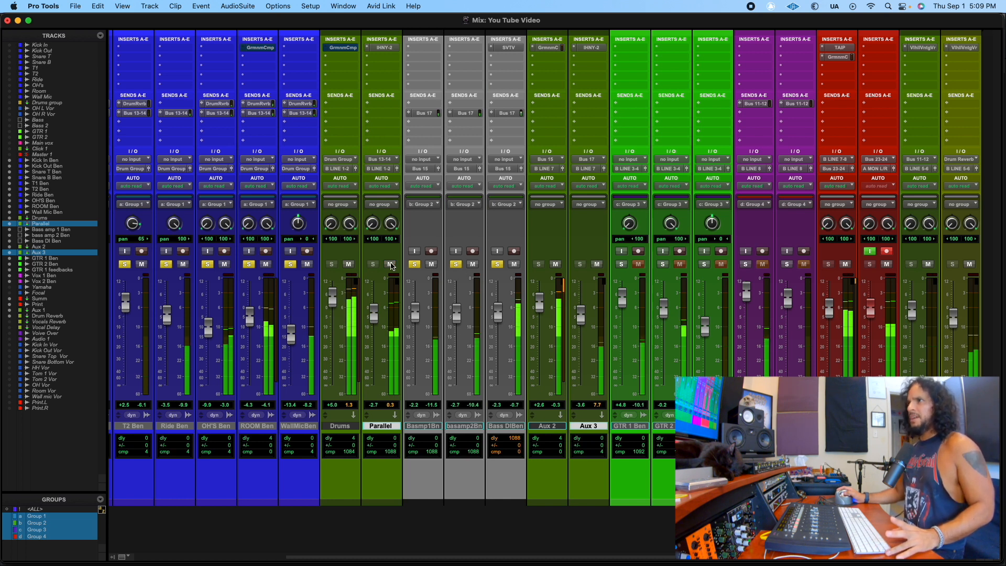
Step: Clear the solos on the drums and bass, and raise the two vocal faders slightly
alt+click(291, 264)
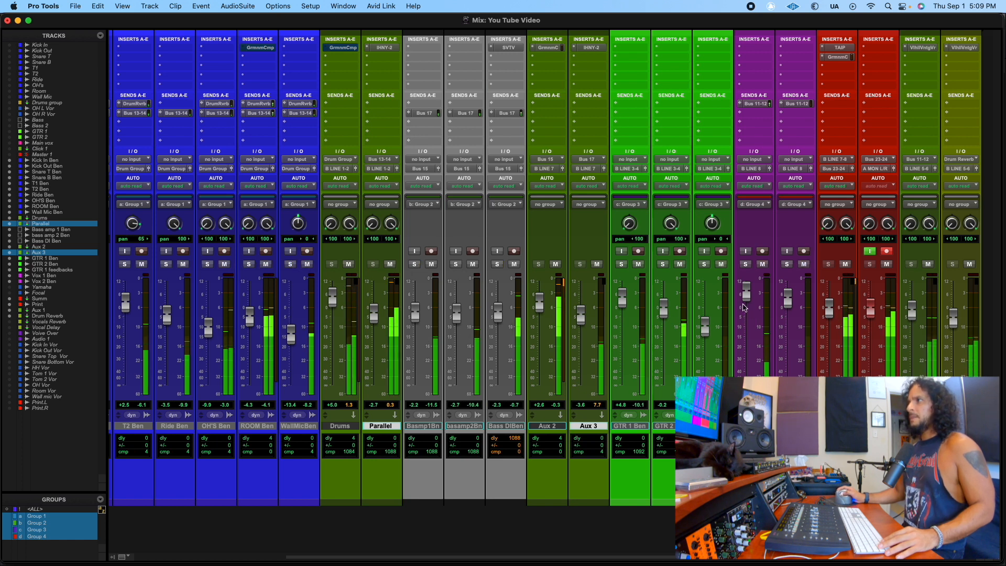
drag(745, 296, 745, 292)
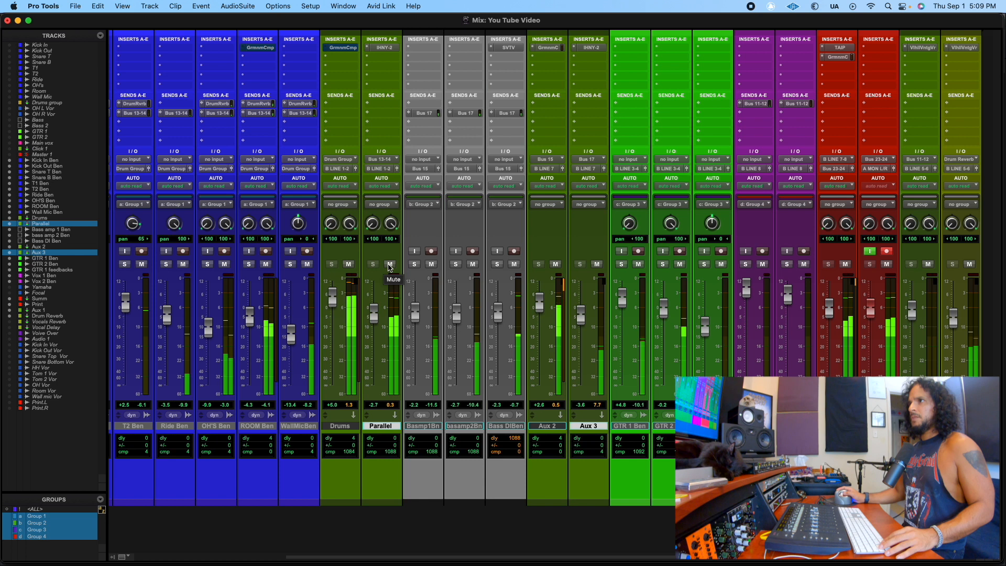
Step: Compare the full mix with the Parallel and Aux 3 tracks muted and unmuted
click(390, 264)
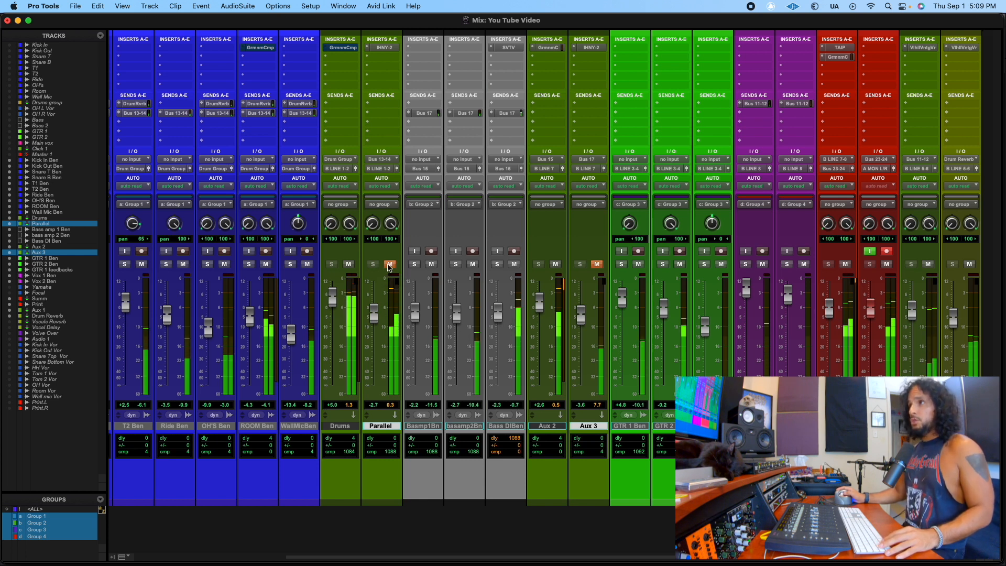
click(390, 265)
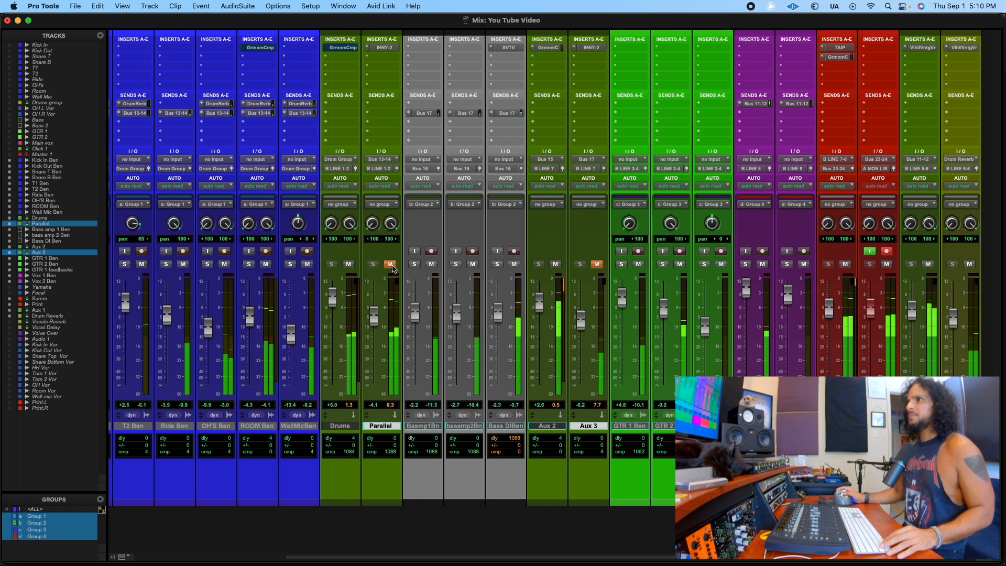
click(390, 265)
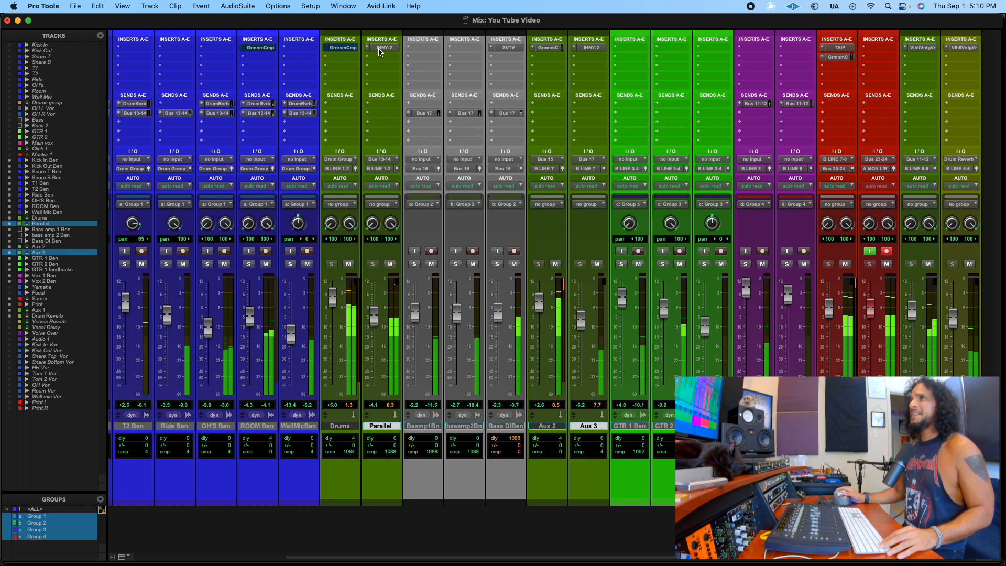
Step: Open IHNY-2 on both Parallel and Aux 3, and arrange the two reduced plug-in windows on either side of the mixer
click(381, 48)
drag(375, 523, 332, 342)
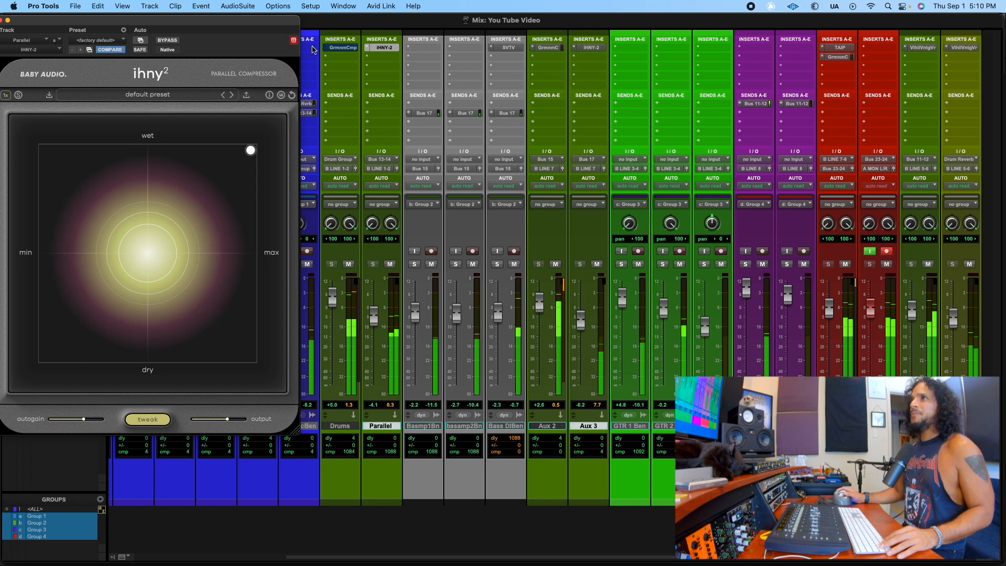
click(589, 47)
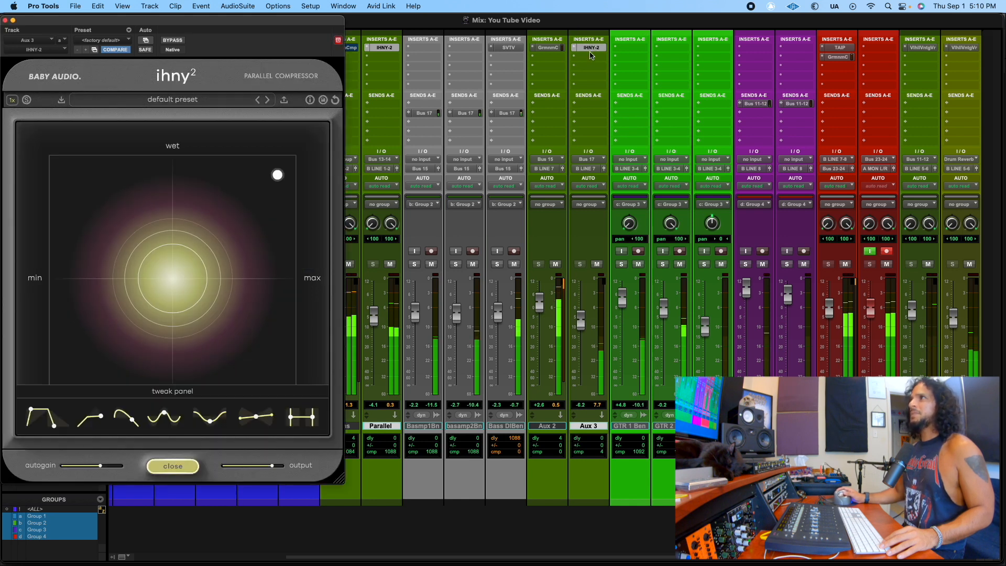
drag(325, 32, 923, 30)
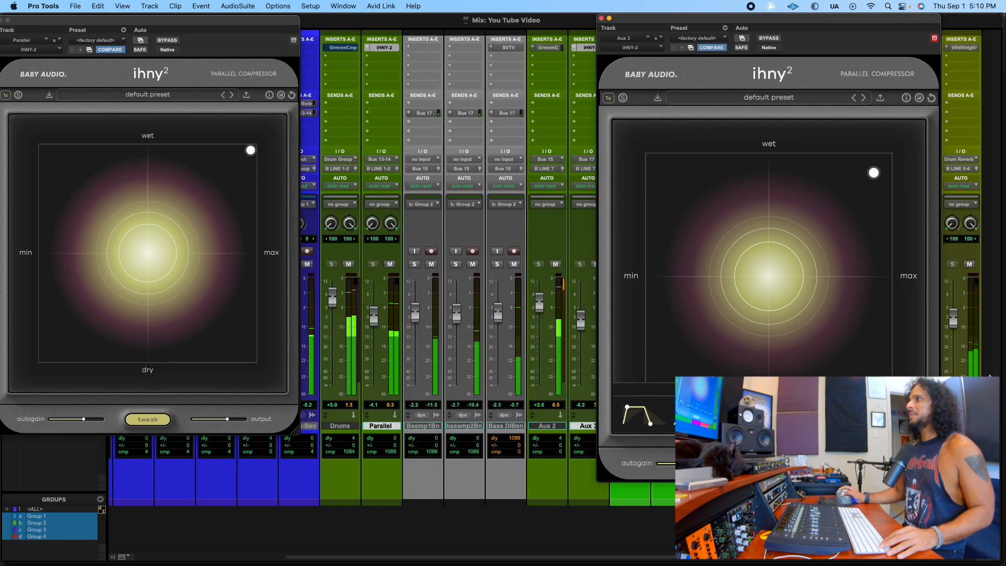
drag(935, 476, 883, 413)
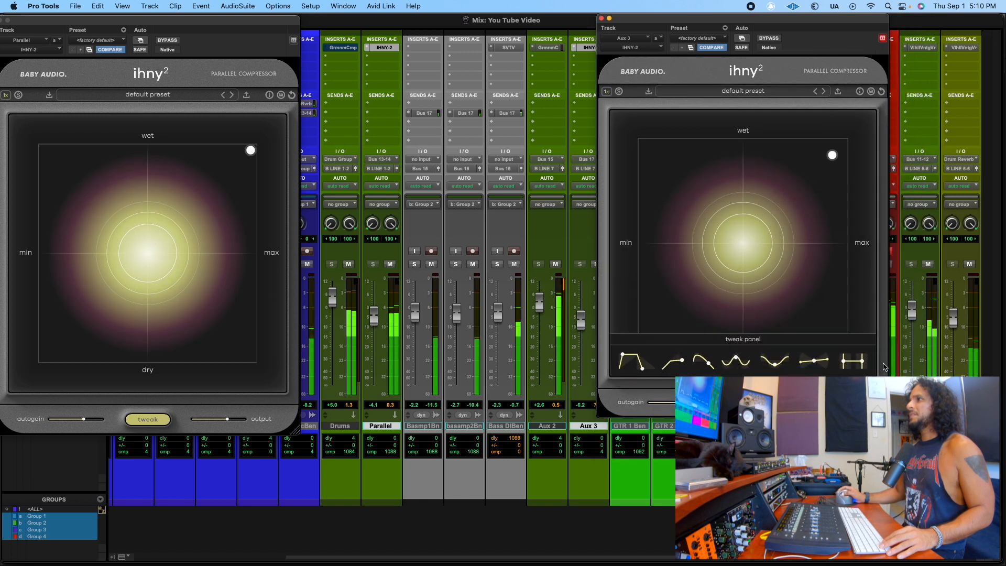
drag(694, 19, 780, 18)
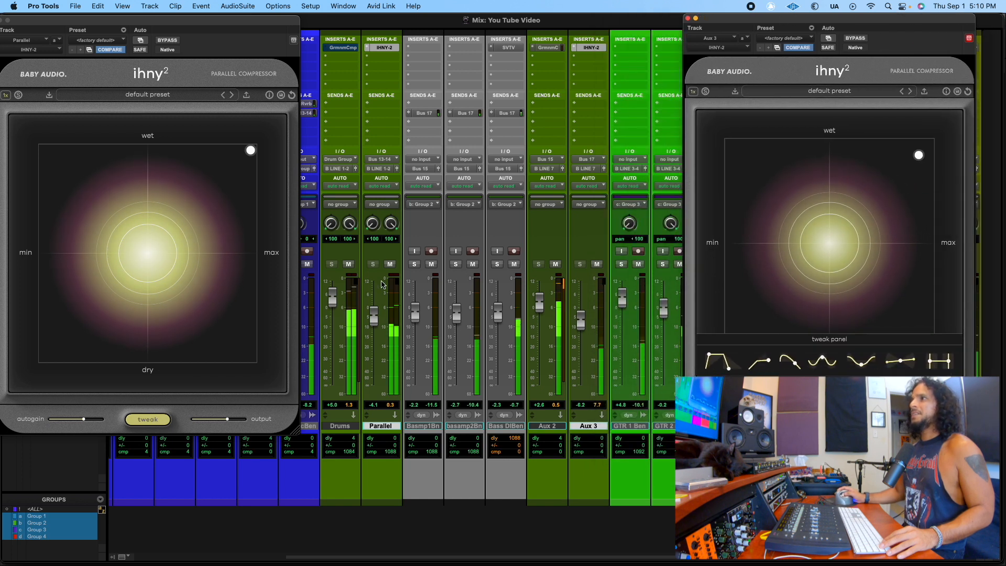
Step: Open the Parallel compressor's tweak panel and compare the full mix with both parallel tracks muted and unmuted
click(390, 264)
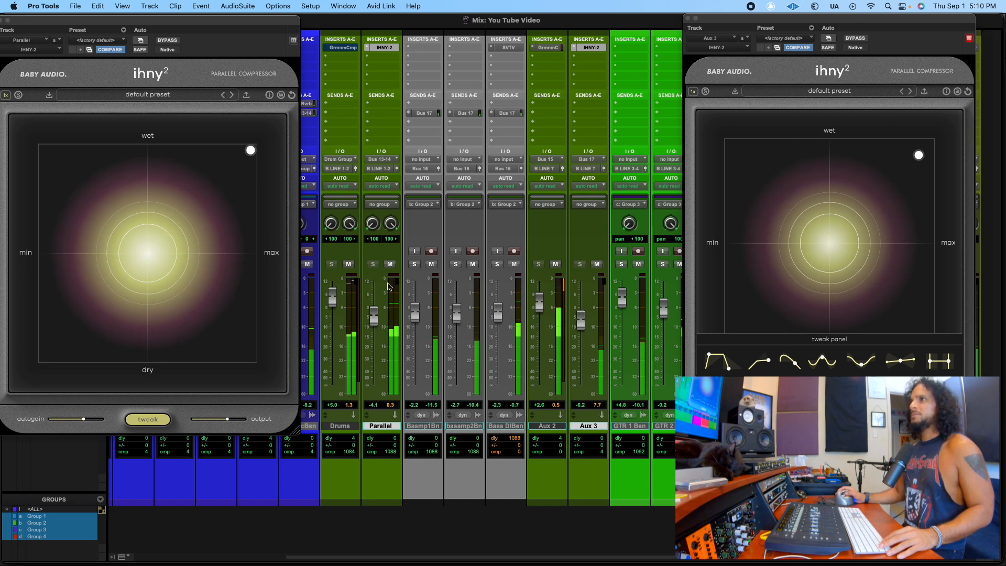
click(391, 264)
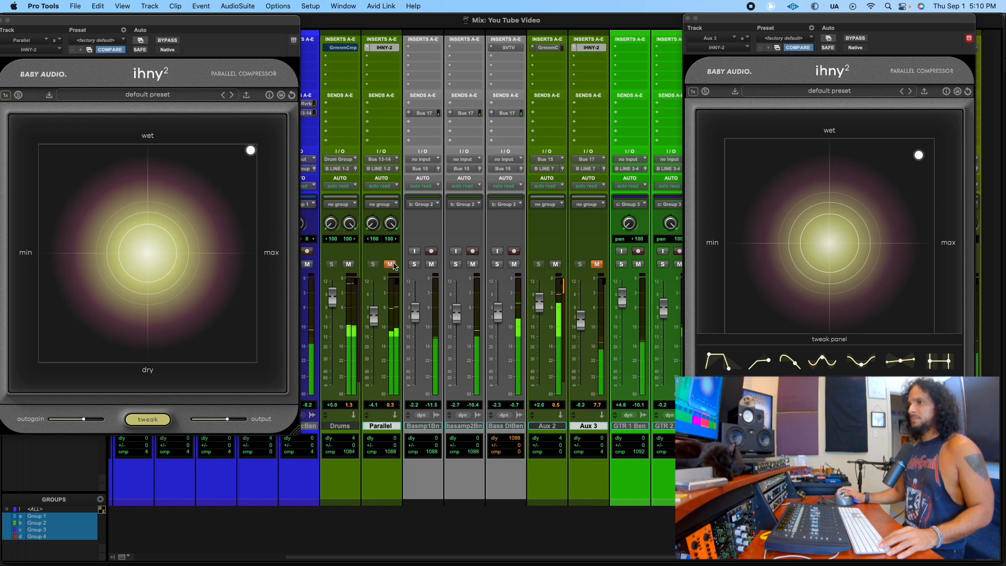
click(150, 418)
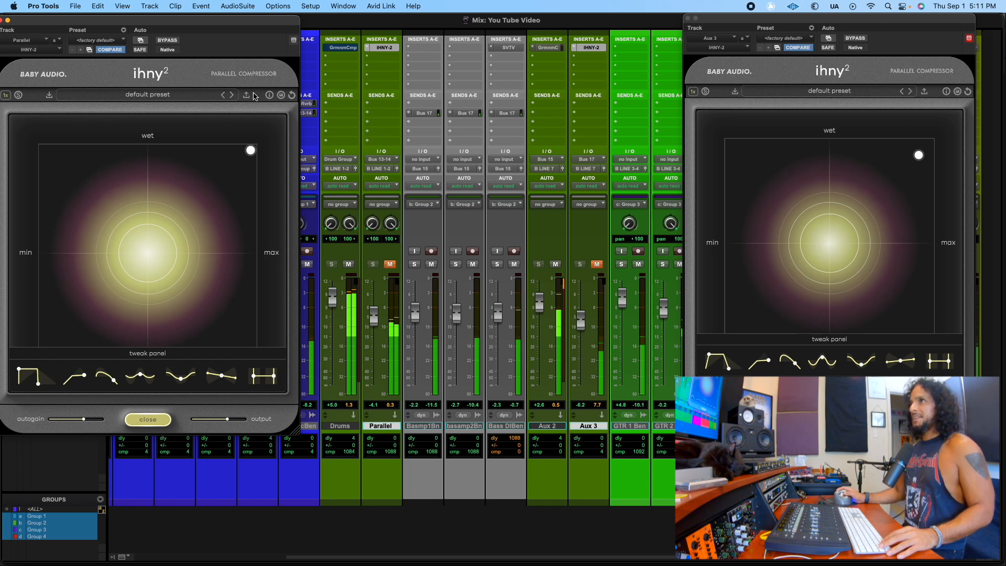
click(390, 264)
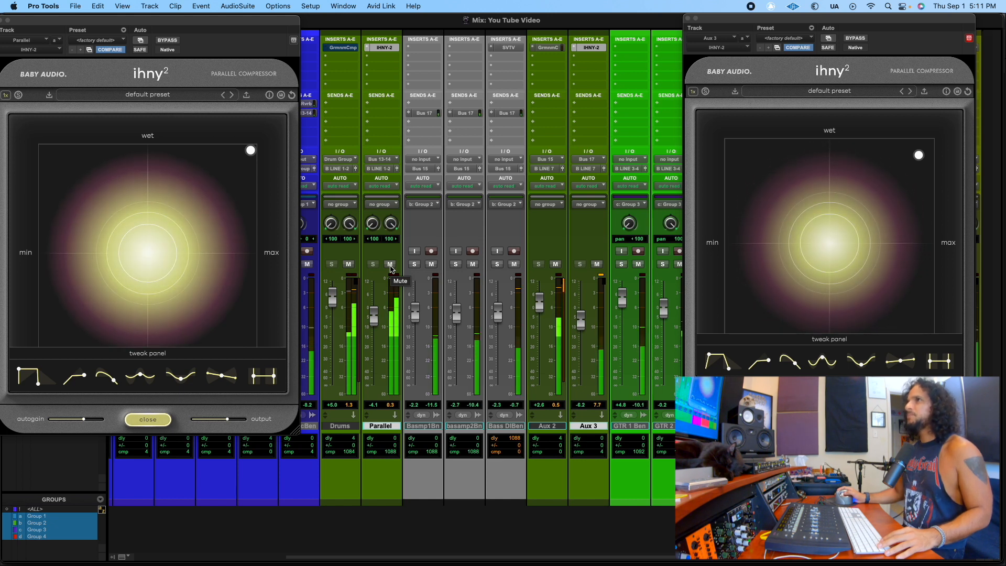
click(390, 264)
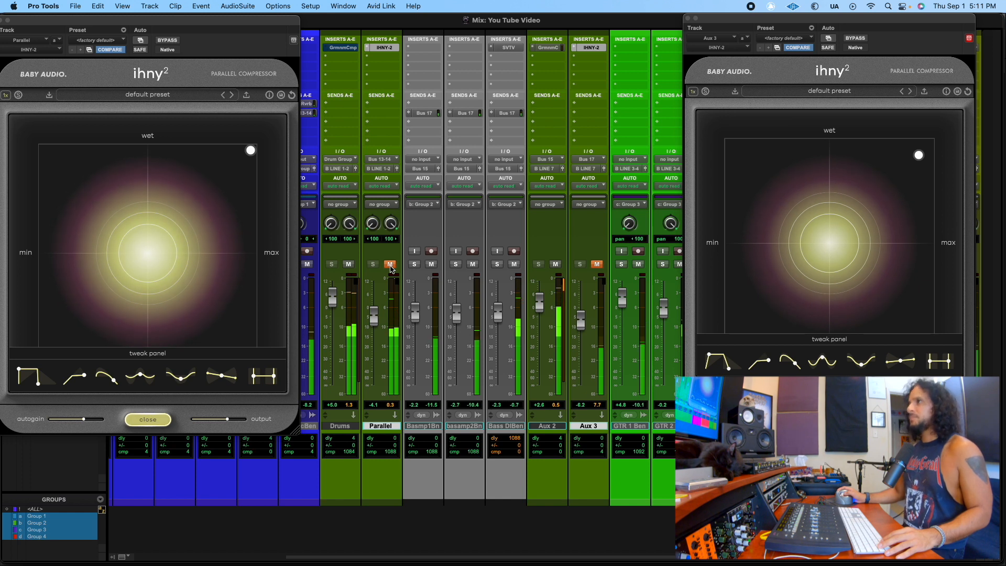
click(390, 265)
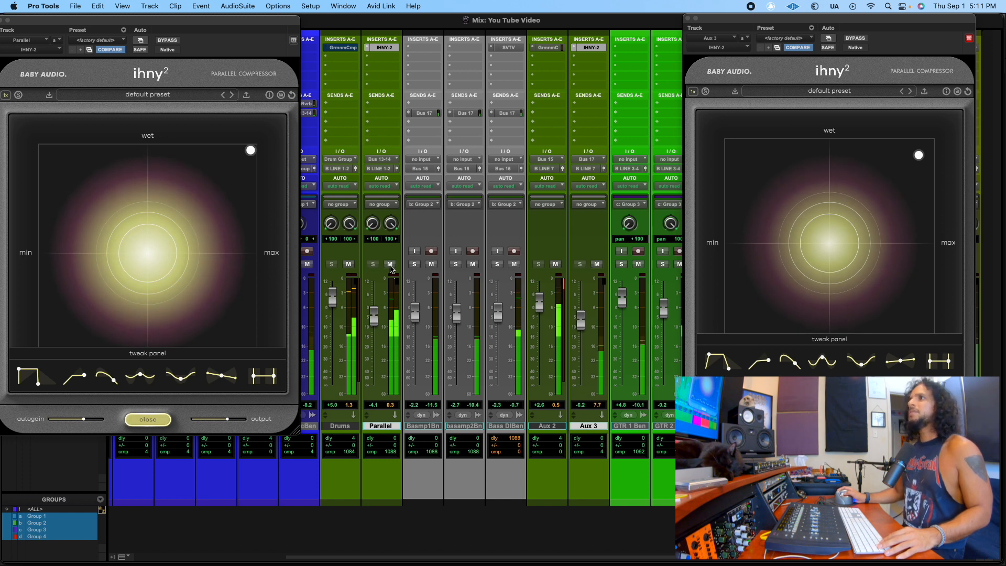